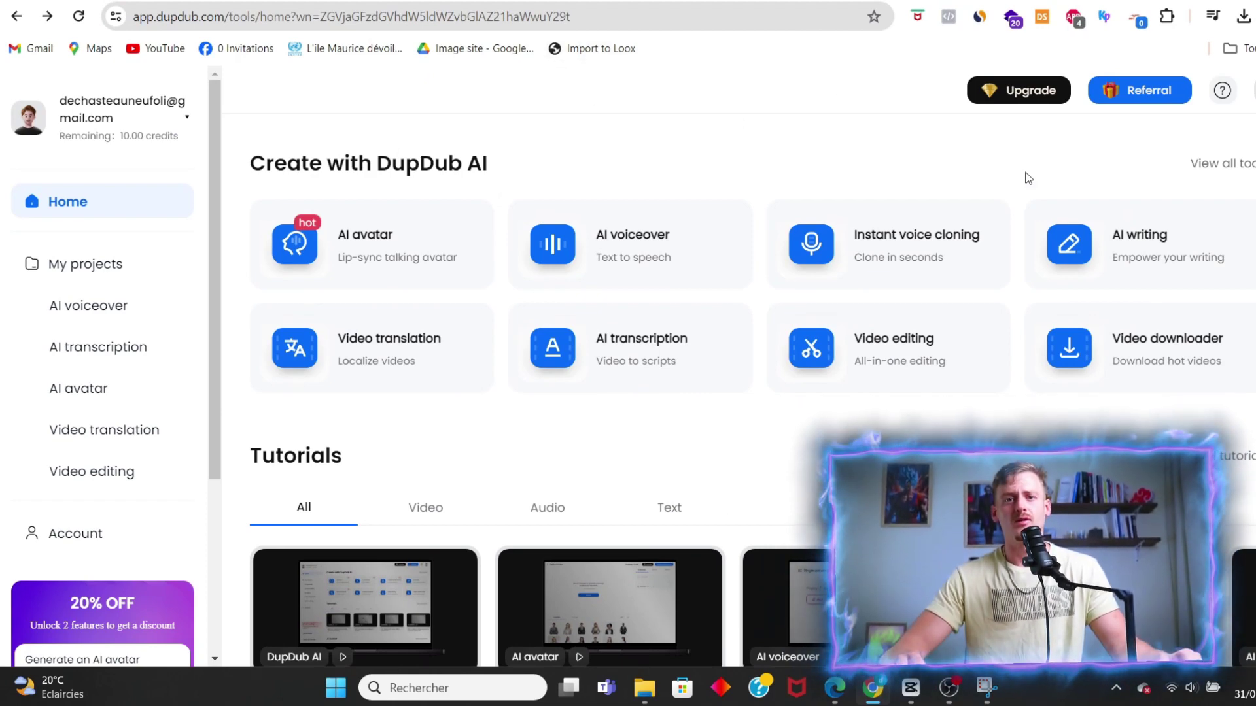
# Use DupDub's AI writing tool to generate a text from the prompt "History facts, weird facts about vikings"
pyautogui.click(1073, 234)
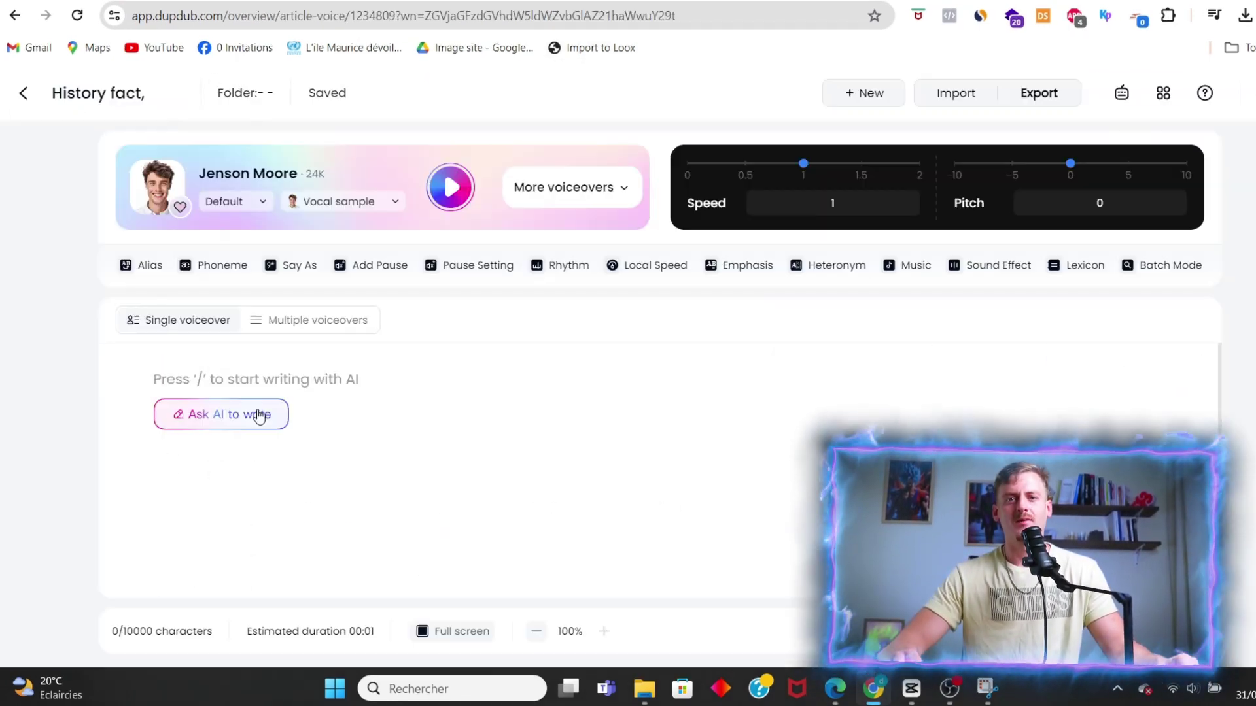
pyautogui.click(260, 415)
pyautogui.write('History facts.')
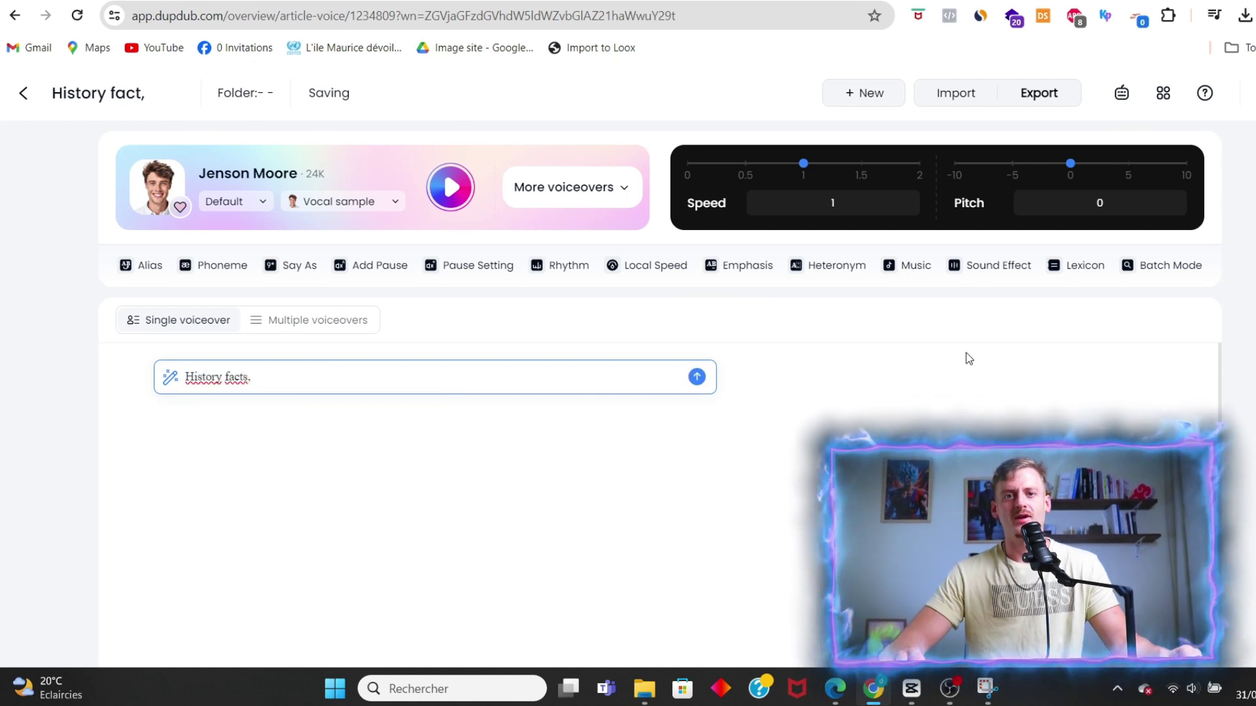
pyautogui.write(' weird facts about ')
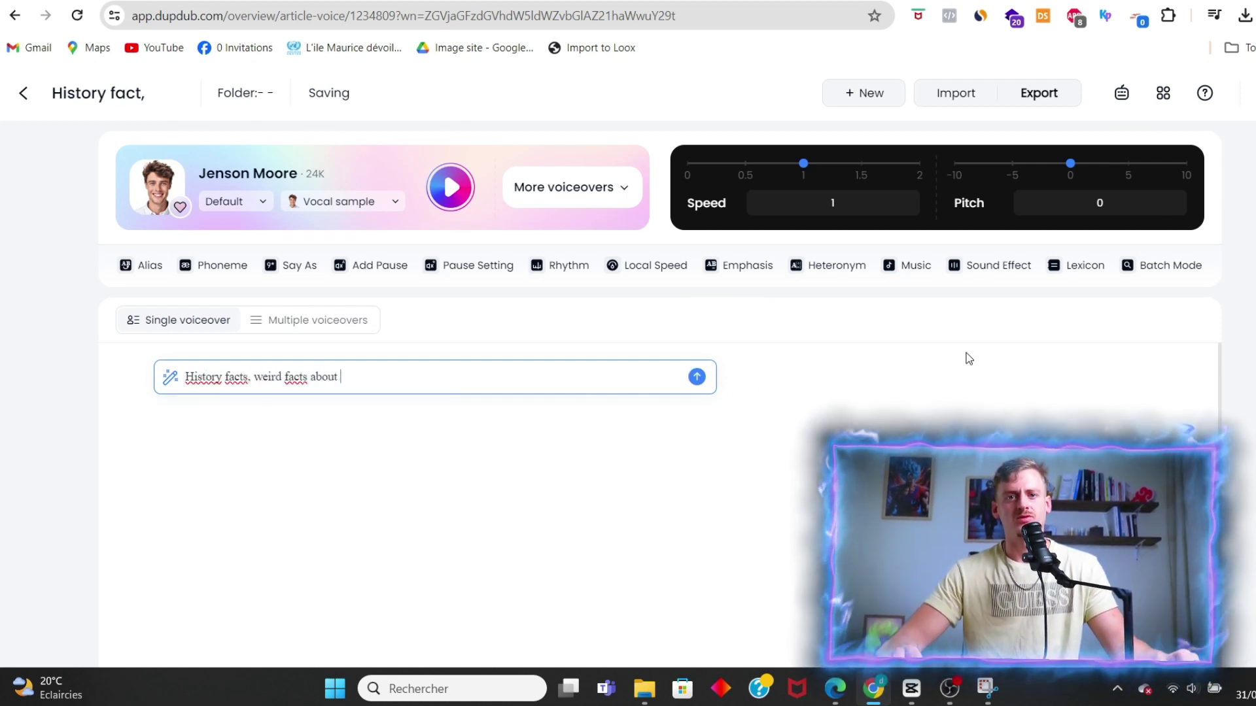
pyautogui.write('vikings')
pyautogui.press('Return')
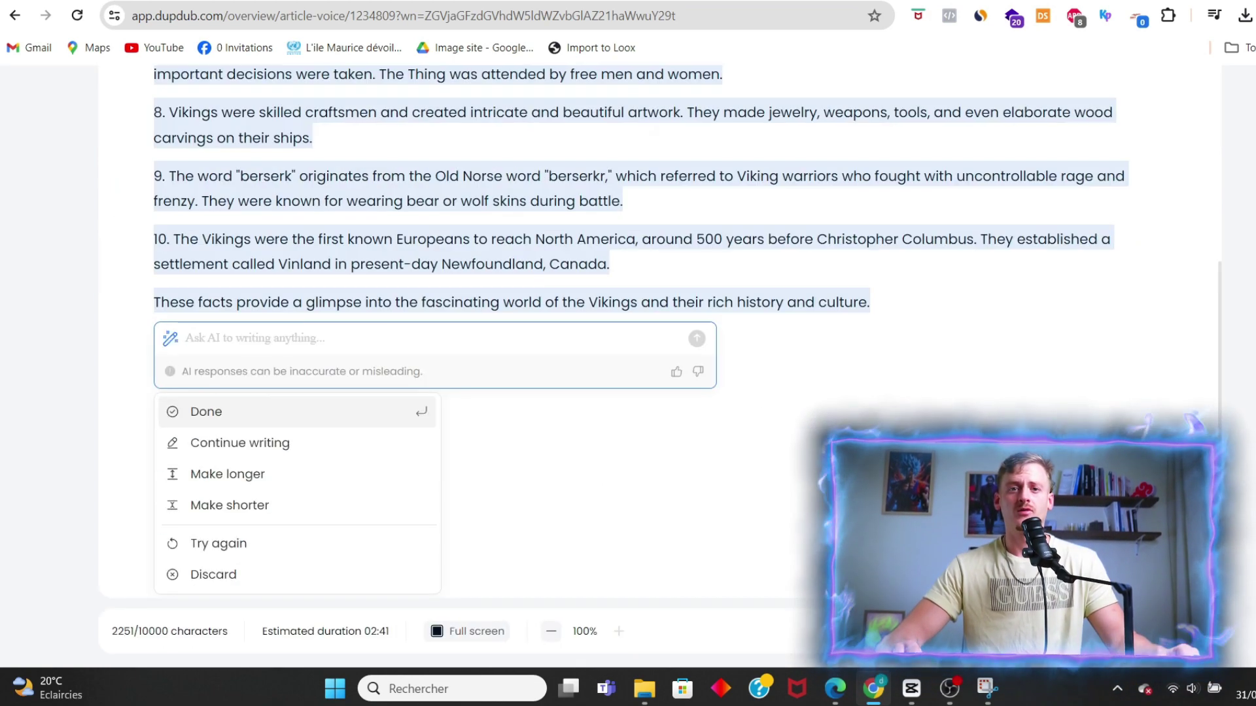
pyautogui.click(256, 458)
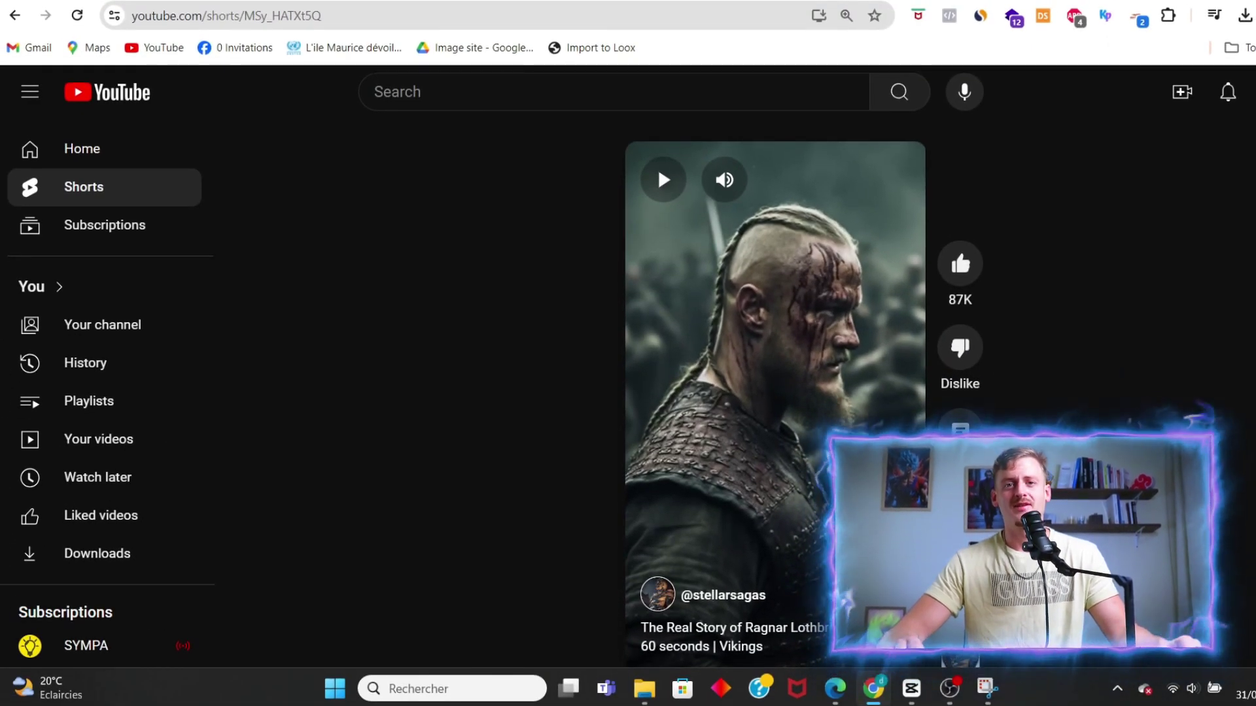
# Copy the Ragnar Lothbrok YouTube Short's link and enter it as the YouTube source in DupDub's transcription tool, with English as the language
pyautogui.scroll(-1, 775, 393)
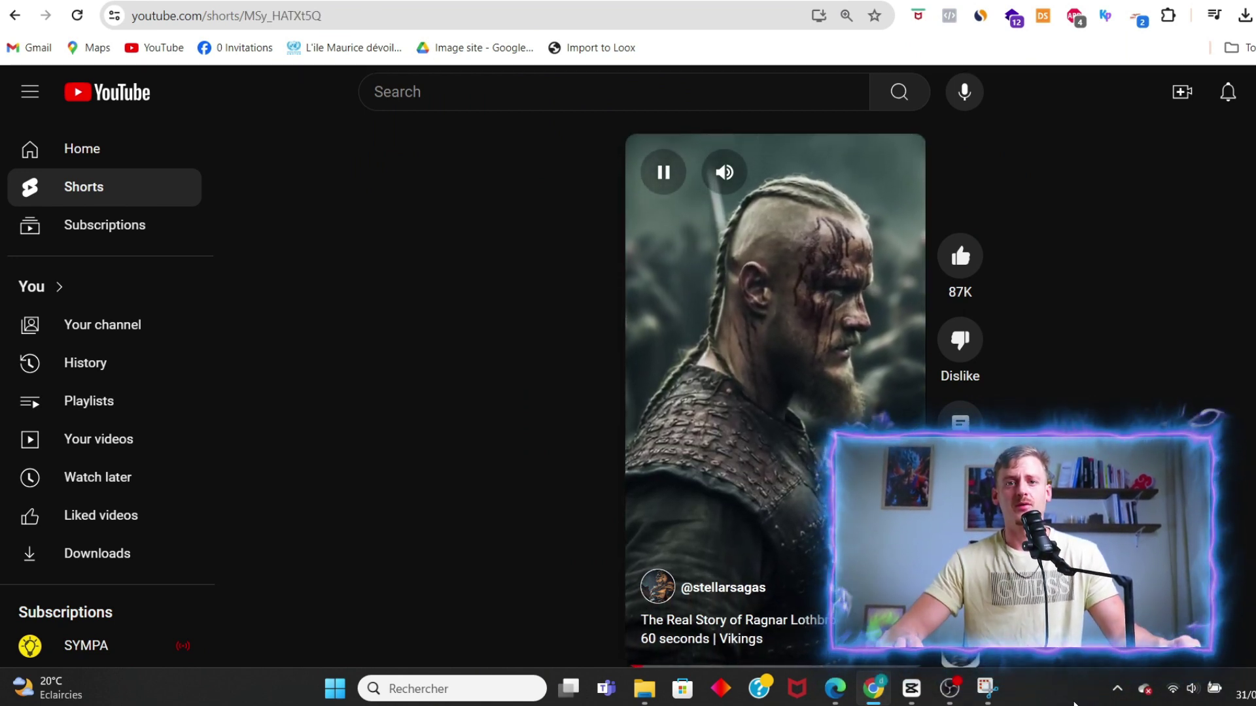
pyautogui.rightClick(800, 359)
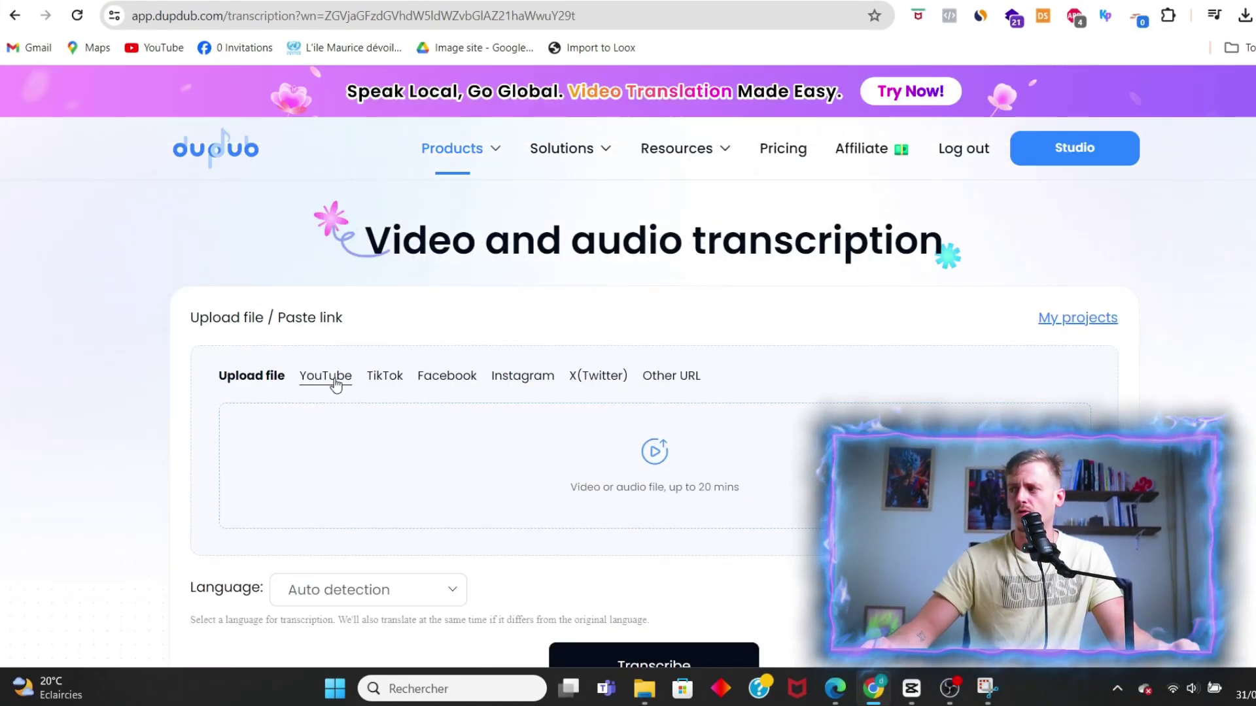
pyautogui.click(335, 384)
pyautogui.click(633, 431)
pyautogui.write('https://www.youtube.com/shorts/MSy_HATXt5Q?feature=share')
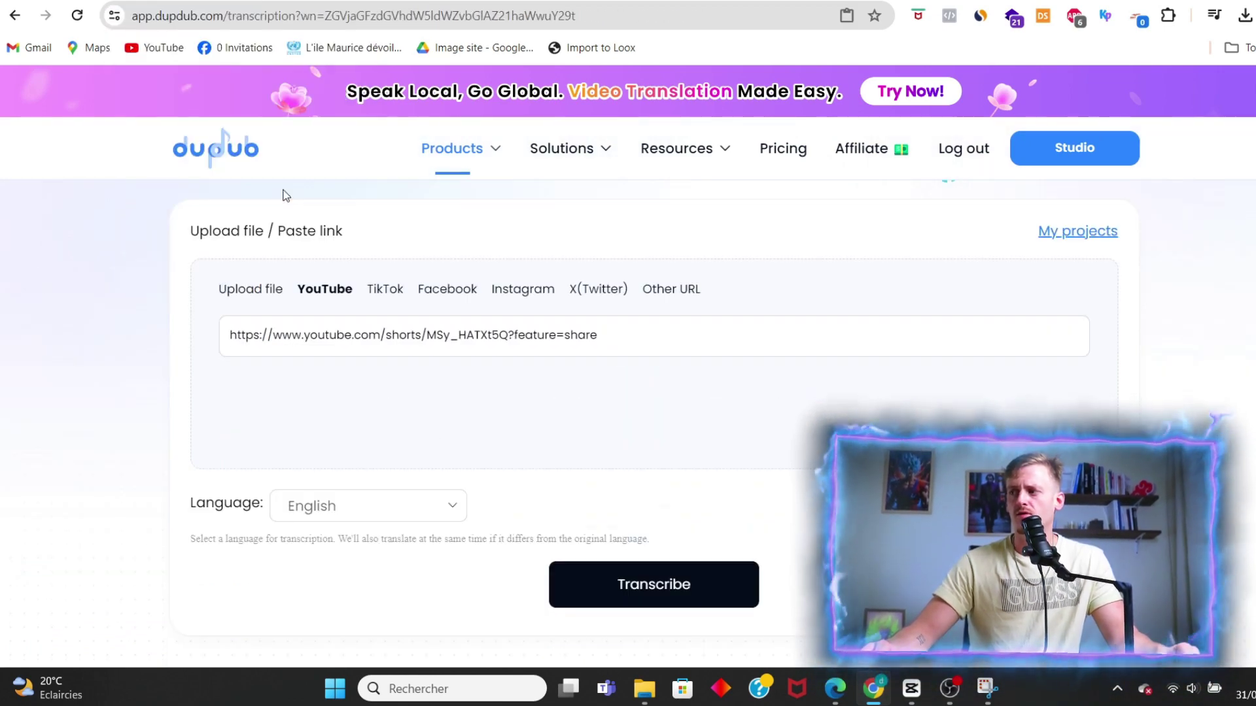
# Copy the transcript into ChatGPT and send it with the request "Peux tu reformuler ce script et le traduire en francais ?"
pyautogui.moveTo(411, 300); pyautogui.dragTo(237, 407)
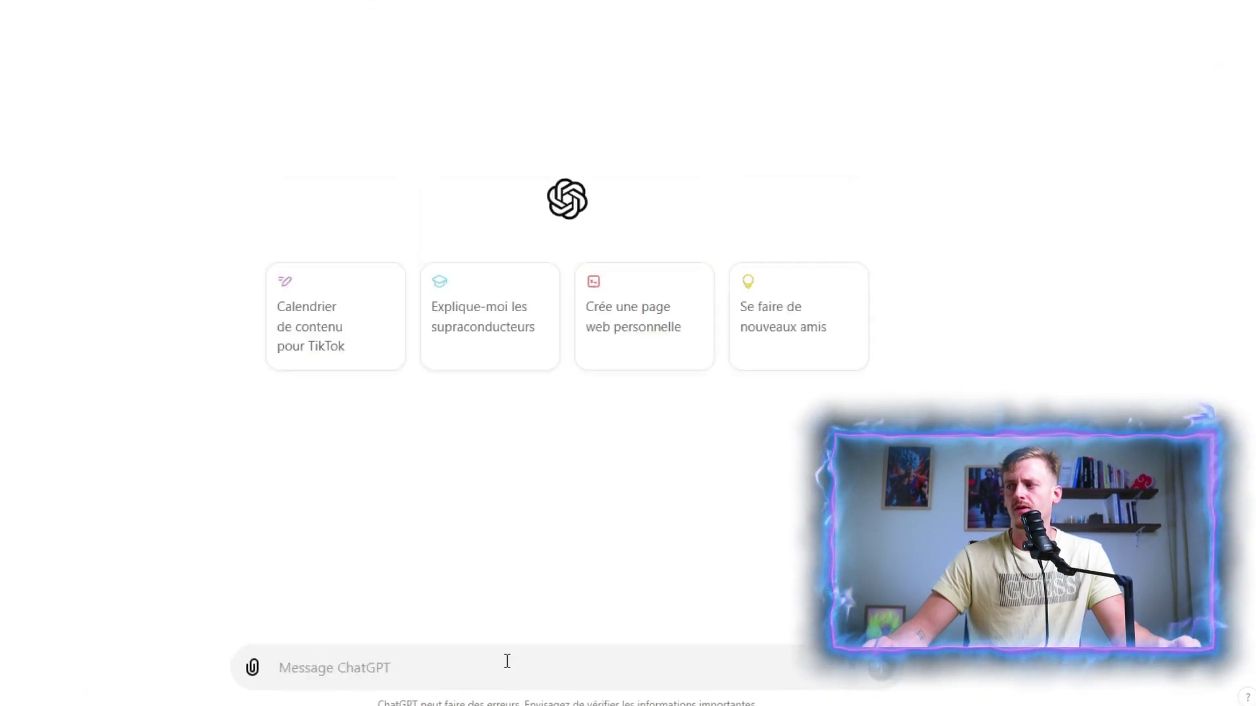
pyautogui.hotkey('ctrl', 'v')
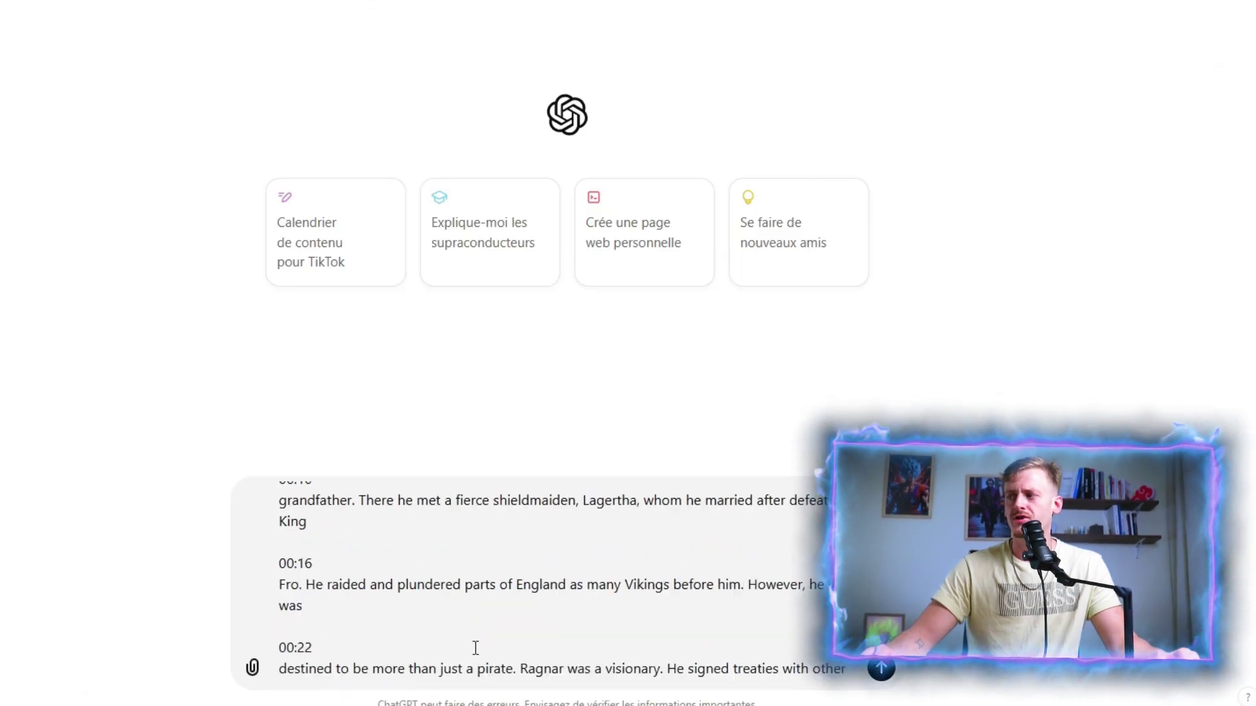
pyautogui.write('Peux')
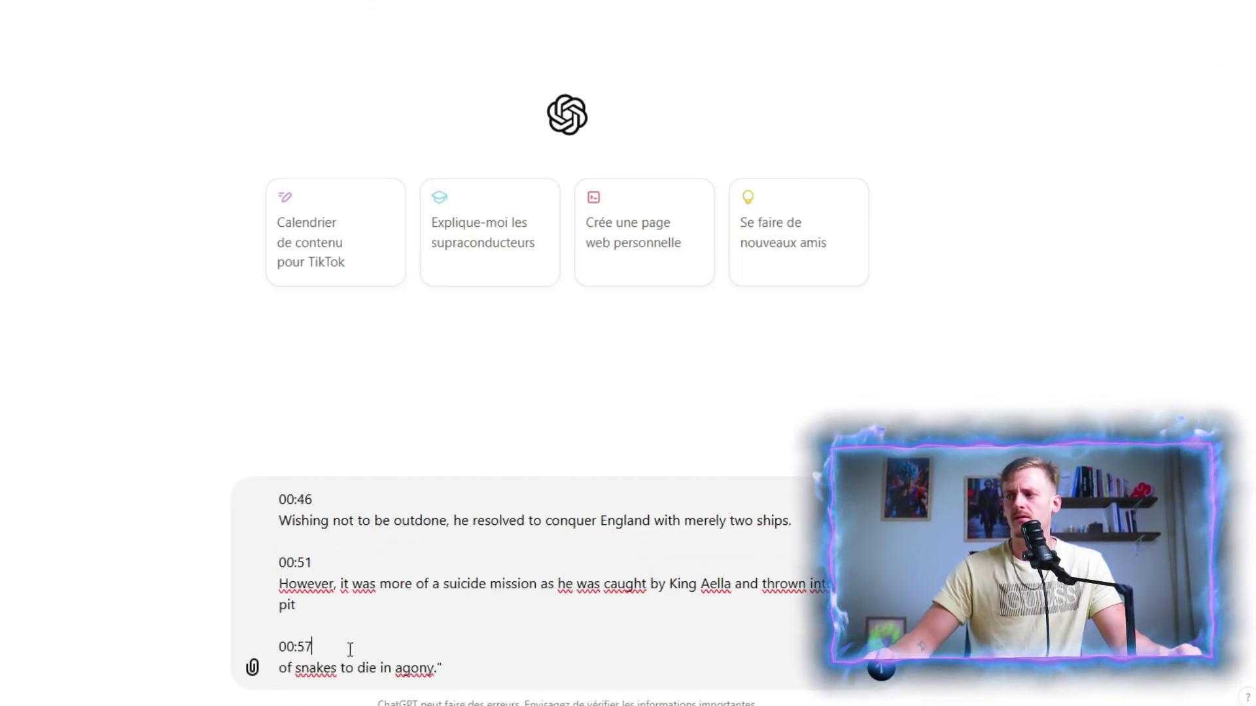
pyautogui.write(' tu reform')
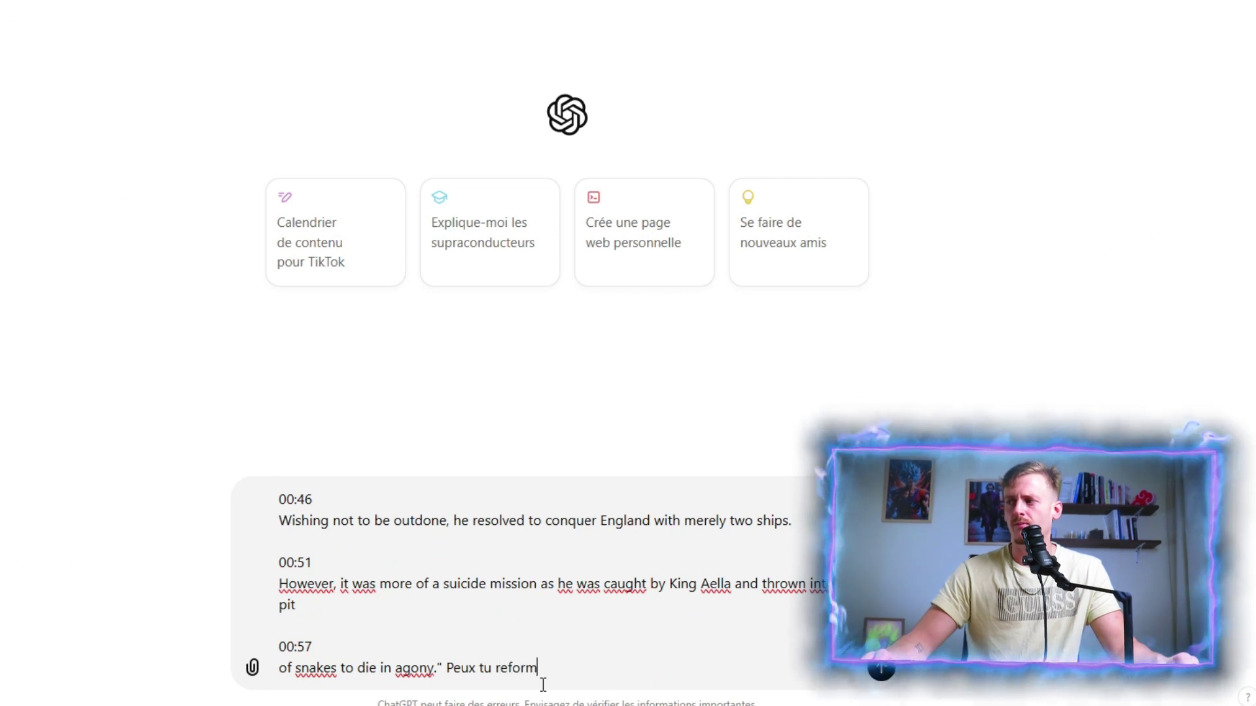
pyautogui.write('uler ce script et le traduire')
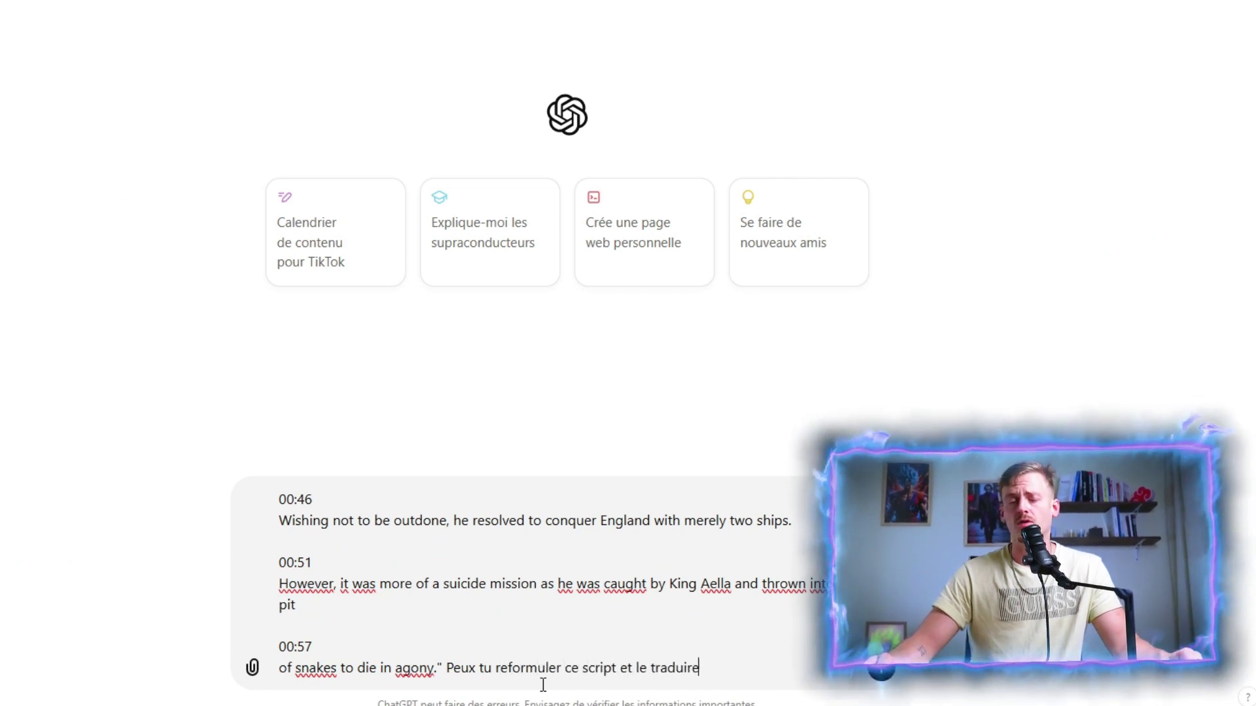
pyautogui.write(' en francais ?')
pyautogui.press('Return')
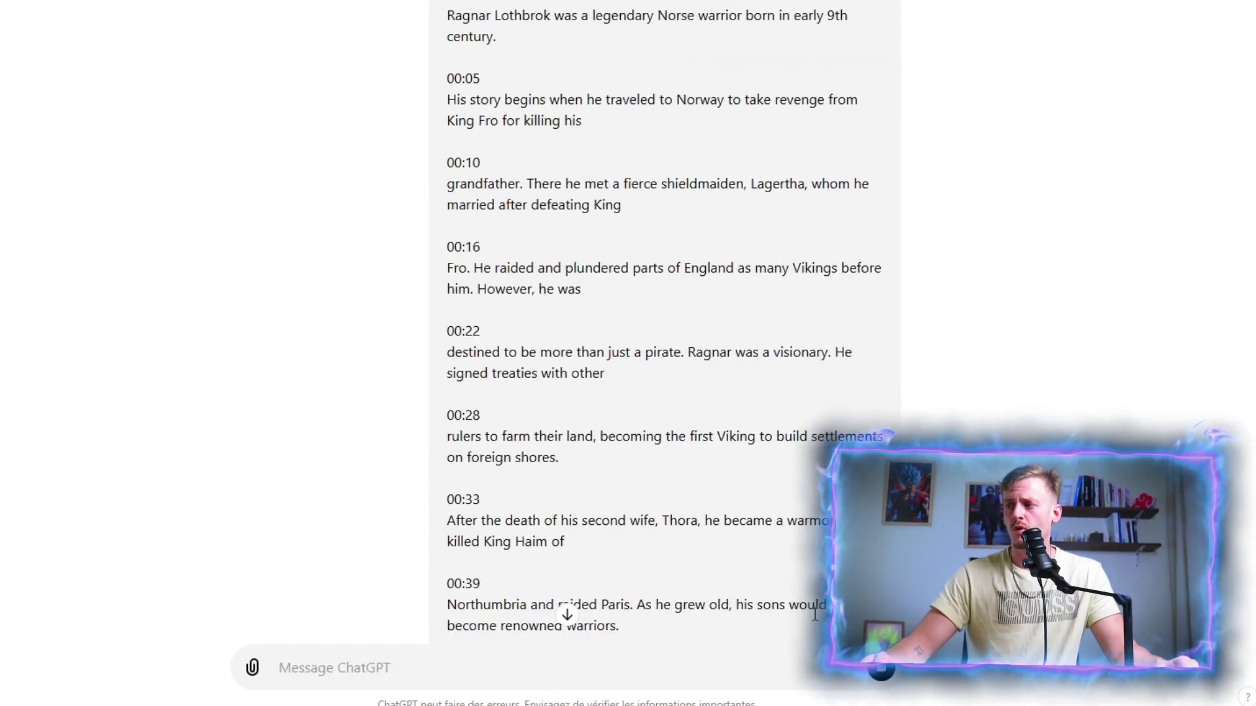
# Review the French script and ask ChatGPT "Peut tu écrire une liste de prompt pour cela pour générer des image dans leonardo.ai ?"
pyautogui.scroll(-4, 1041, 413)
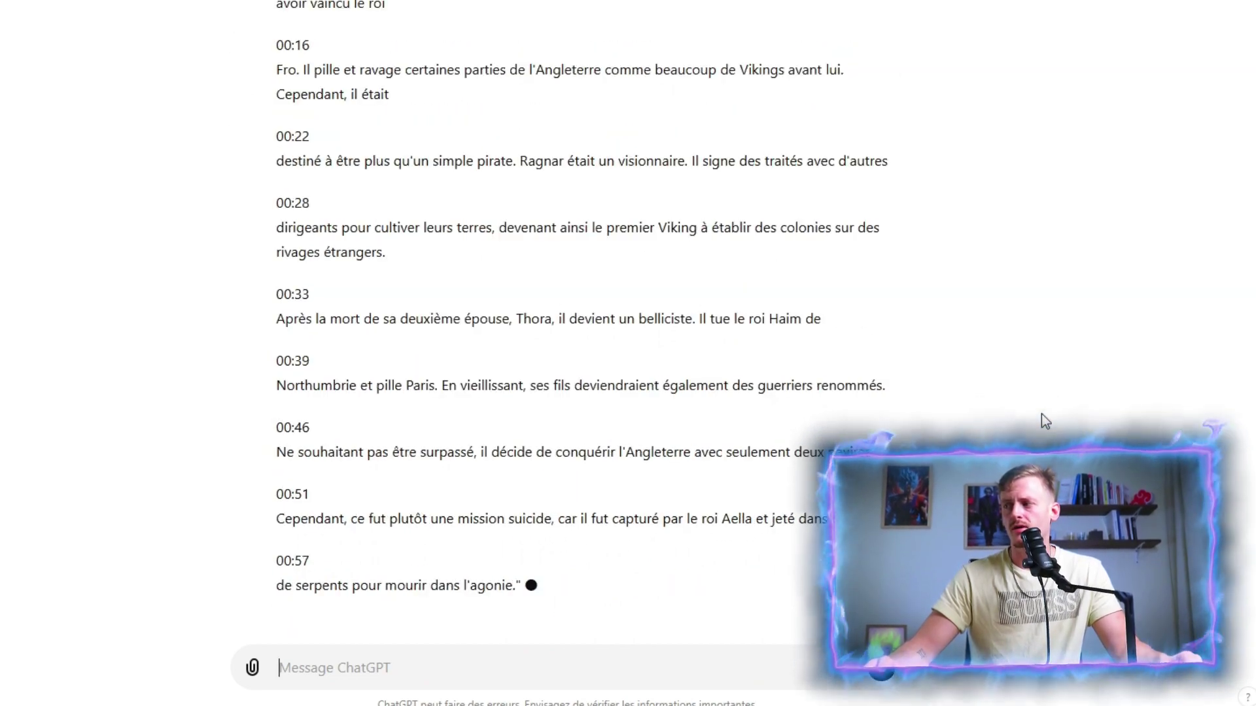
pyautogui.scroll(4, 1042, 414)
pyautogui.scroll(3, 563, 327)
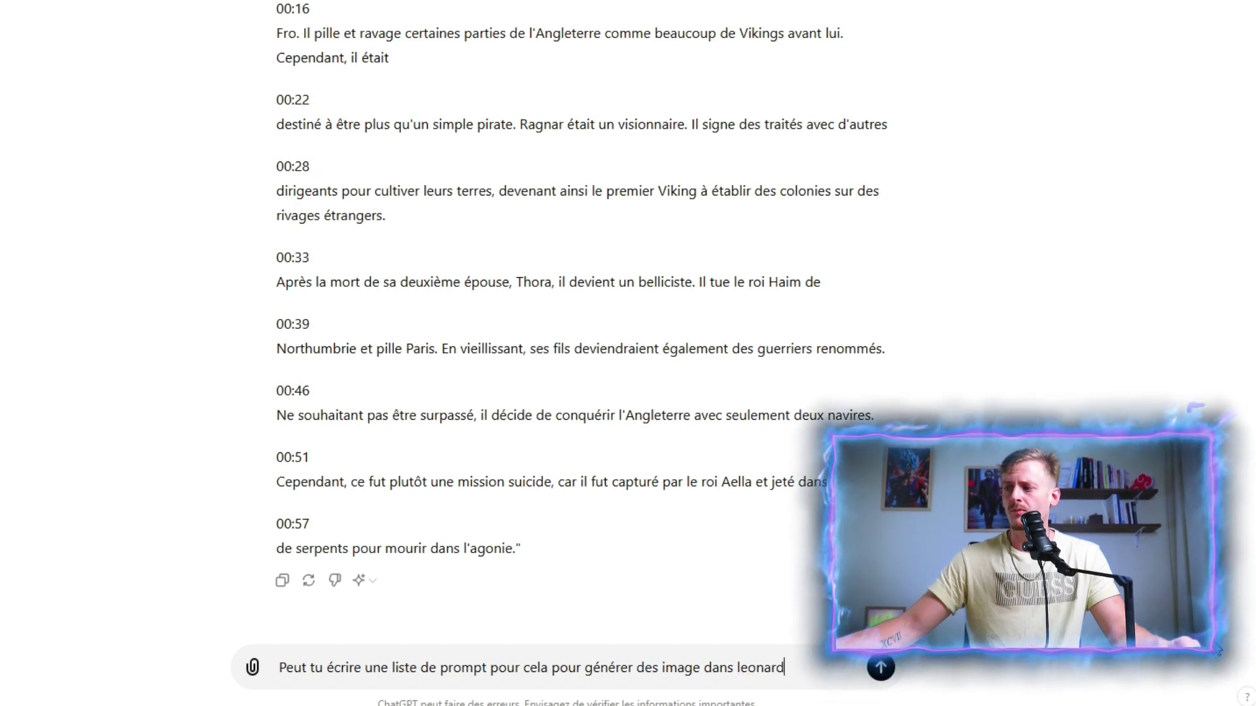
pyautogui.press('Return')
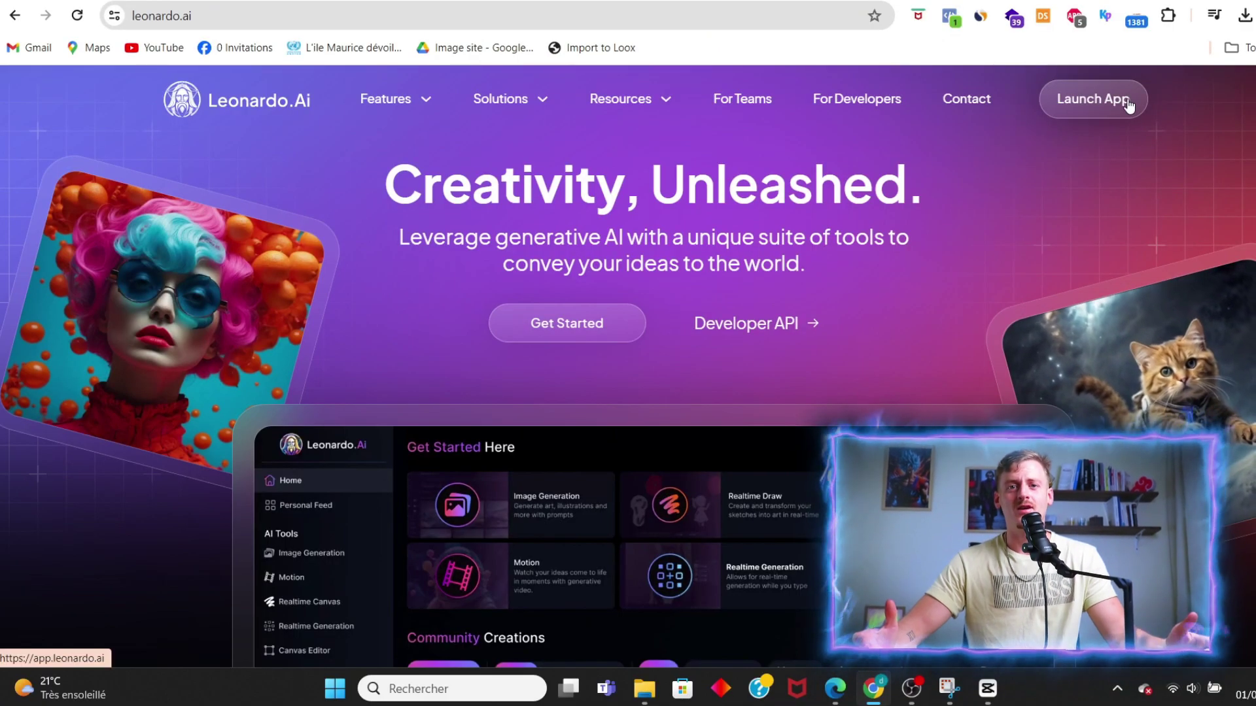
# Launch Leonardo.Ai's image generation tool and choose the Dynamic style for the Cinematic Kino preset
pyautogui.click(1127, 103)
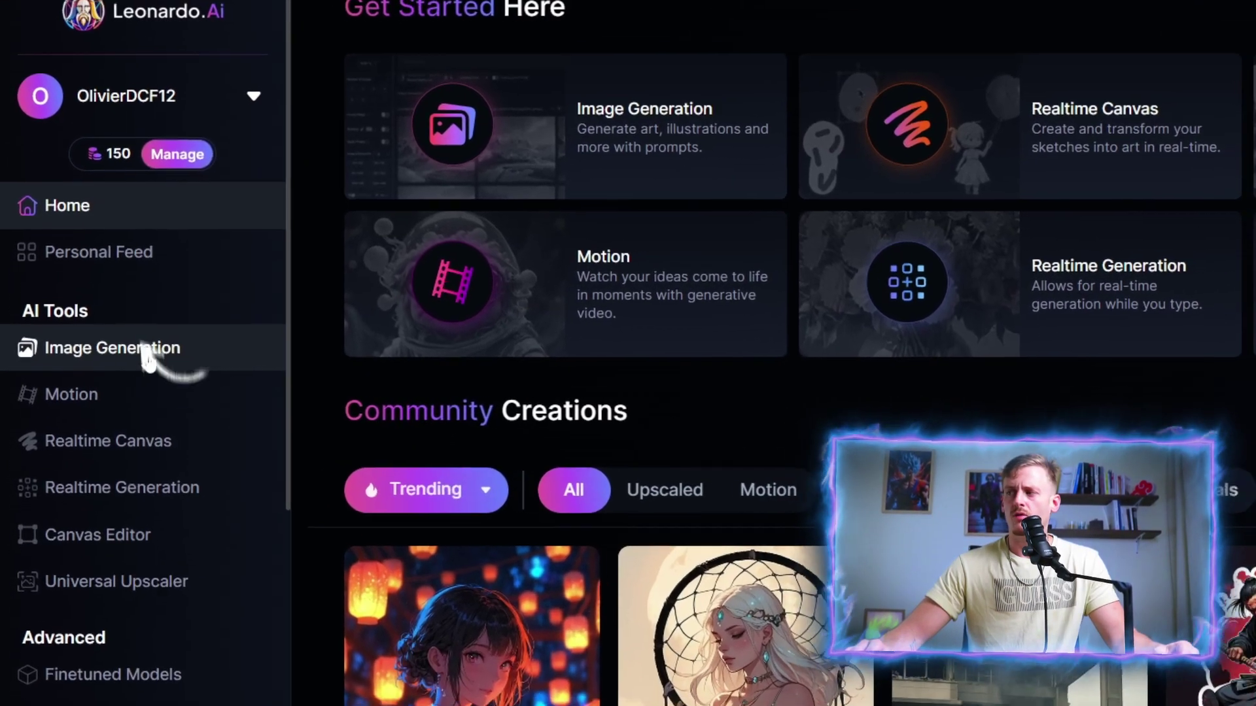
pyautogui.click(145, 353)
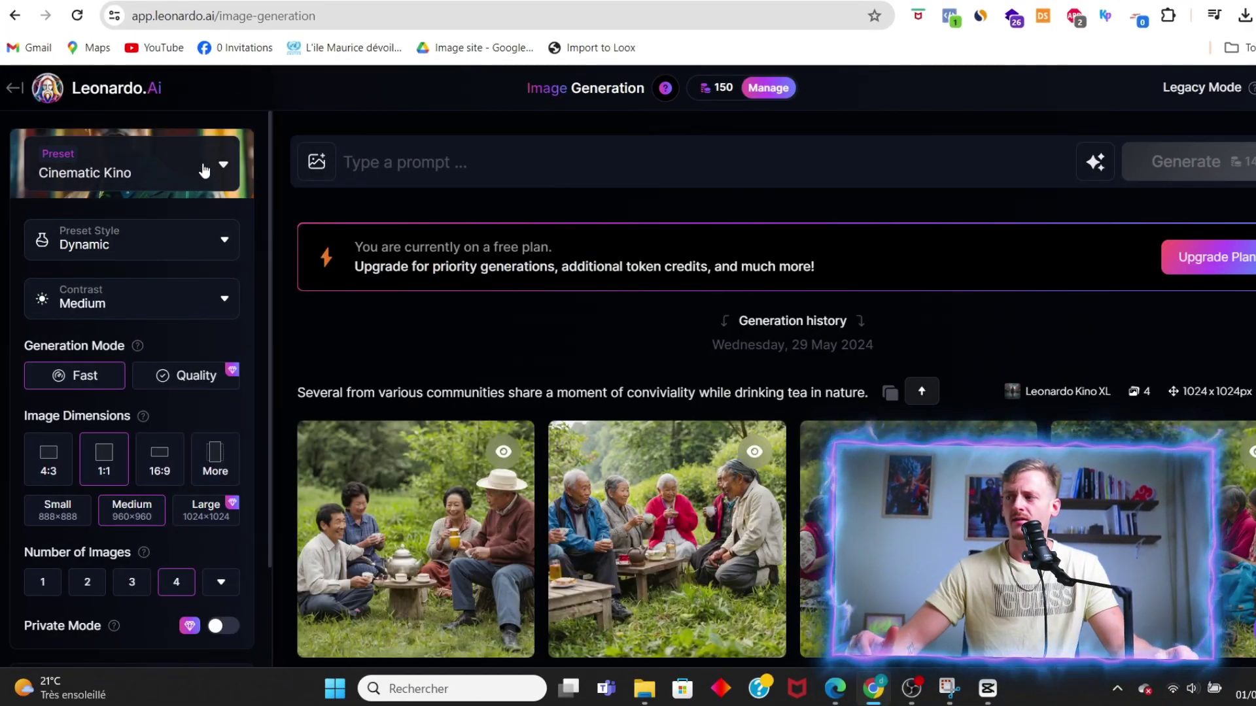
pyautogui.click(205, 171)
pyautogui.click(225, 250)
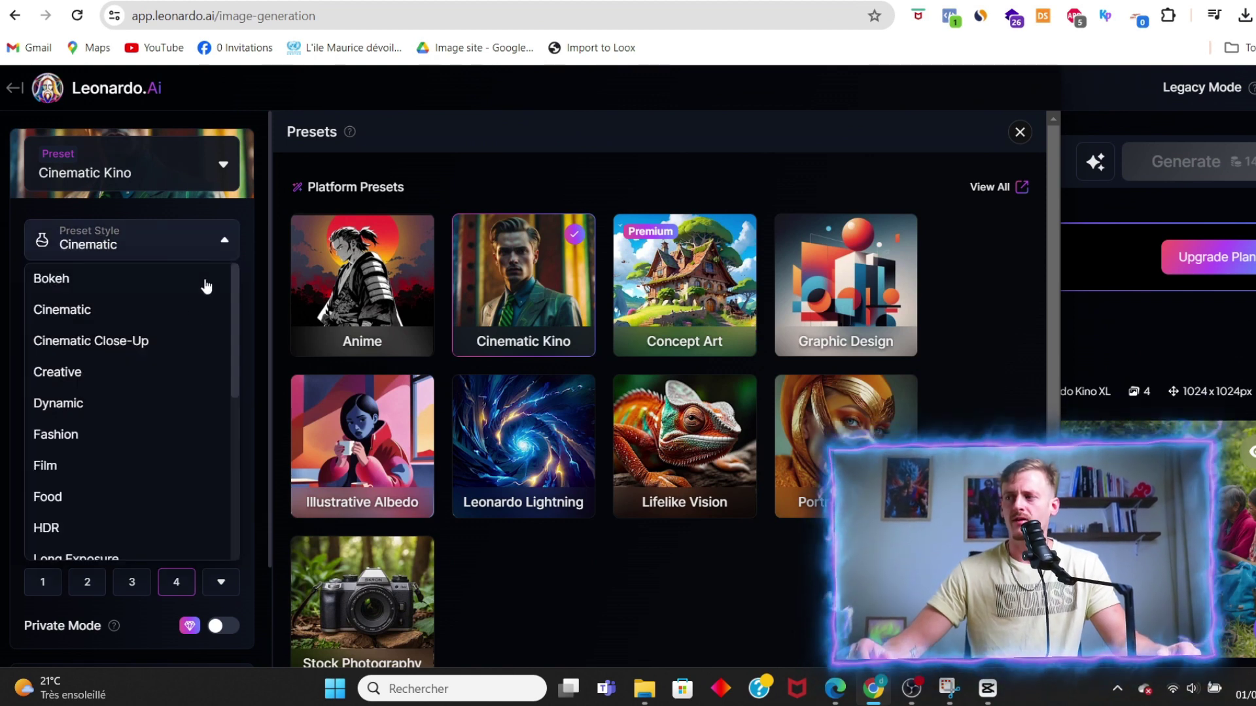
pyautogui.click(152, 401)
pyautogui.click(1020, 134)
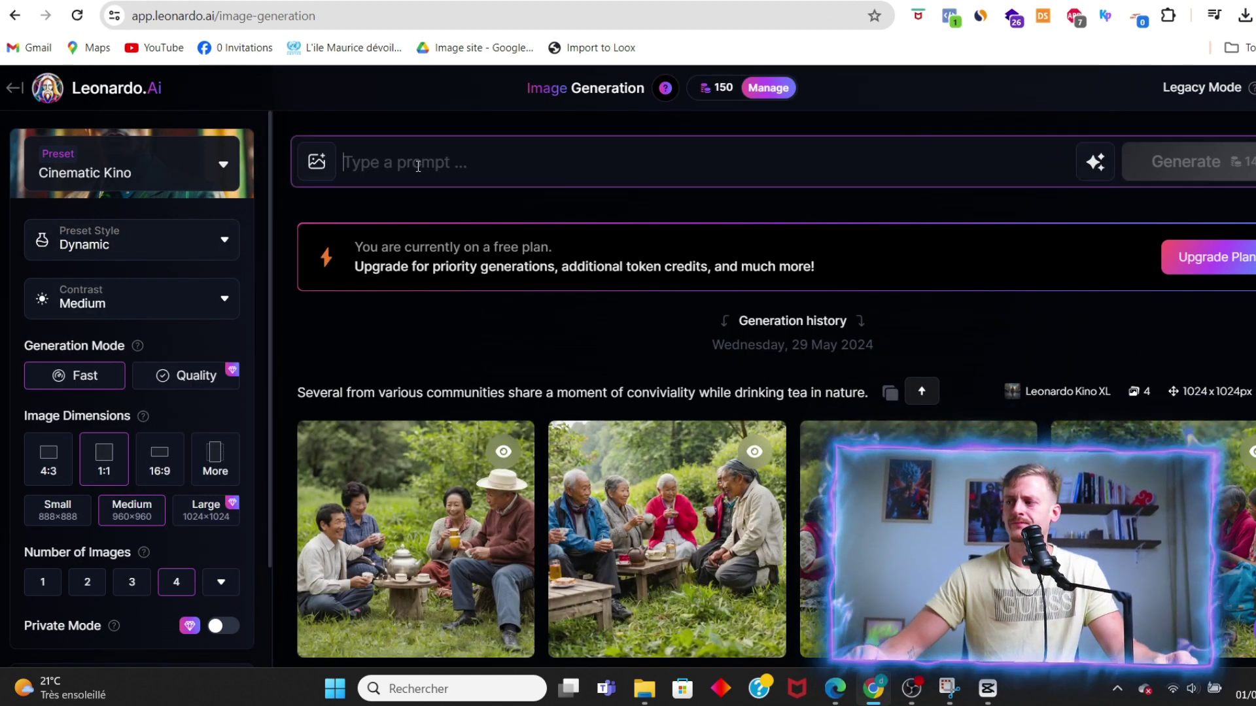
# Generate 4 images from the prompt "Ragnar Lothbrok, légendaire guerrier norvégien du 9ème siècle, en armure de Viking."
pyautogui.click(435, 163)
pyautogui.write('Ragnar Lothbrok, légendaire guerrier norvégien du 9ème siècle, en armure de Viking.')
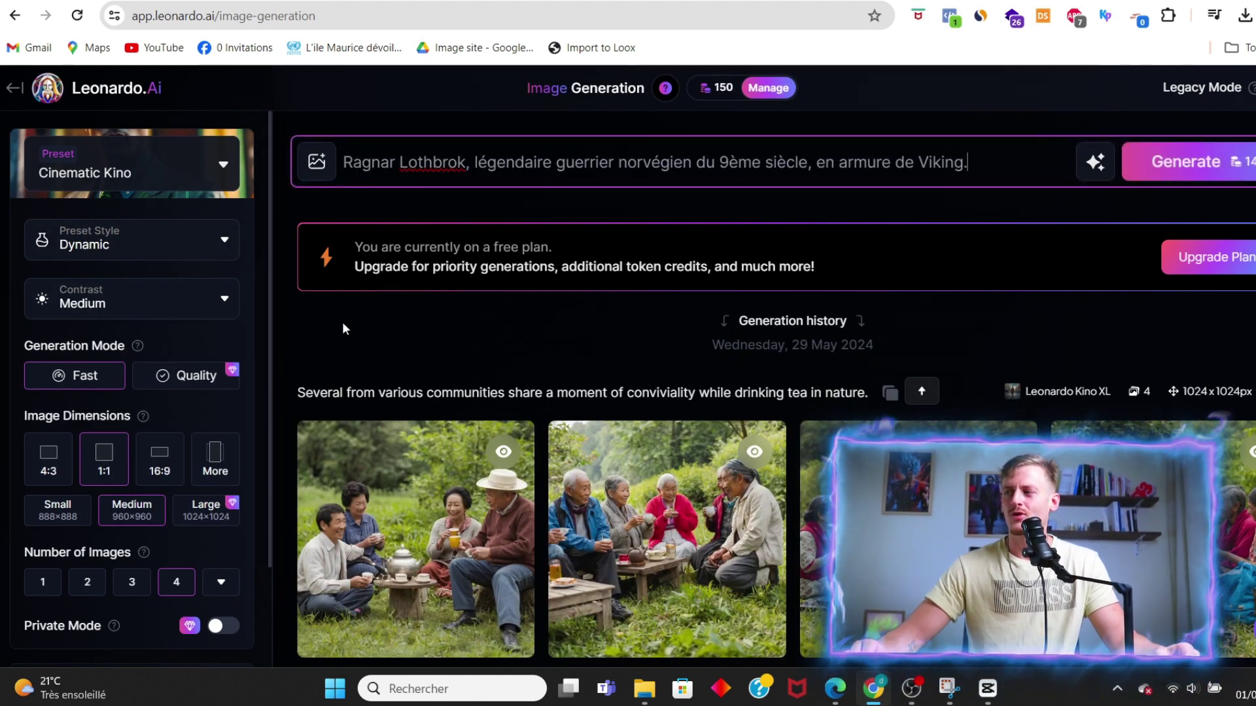
pyautogui.click(177, 587)
pyautogui.click(1162, 168)
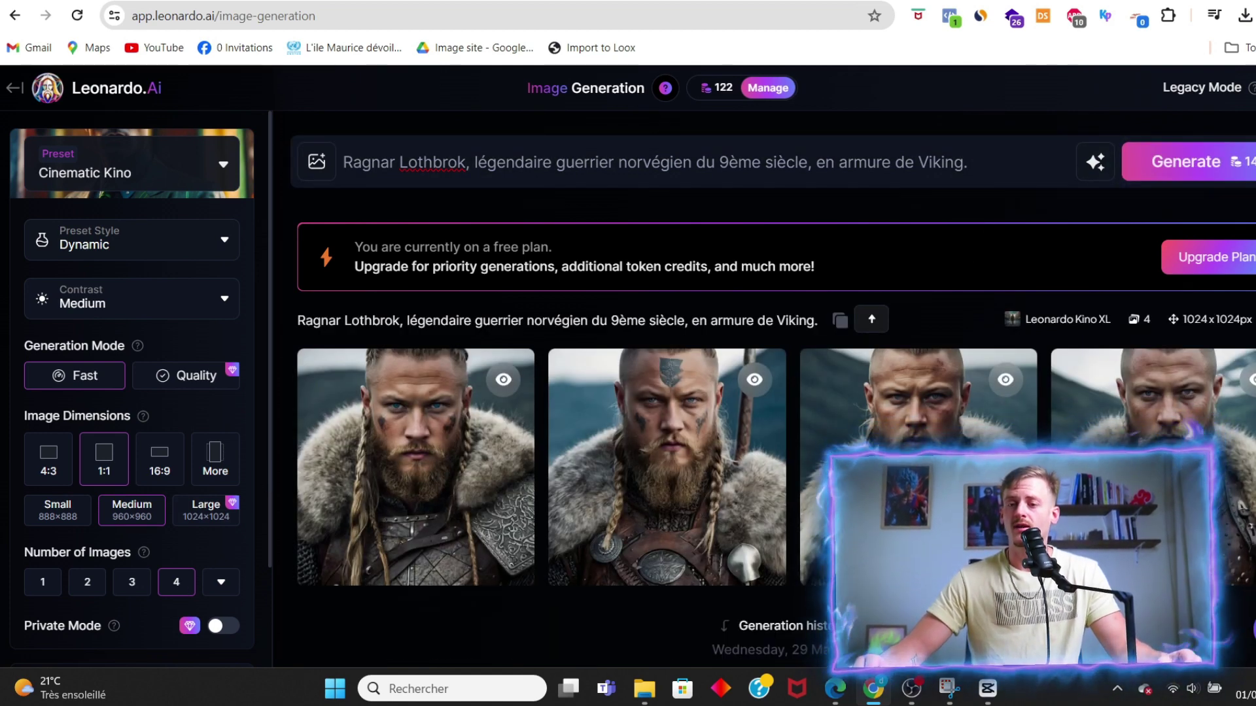
# Browse the generated Viking portraits at enlarged size and close the preview
pyautogui.click(415, 467)
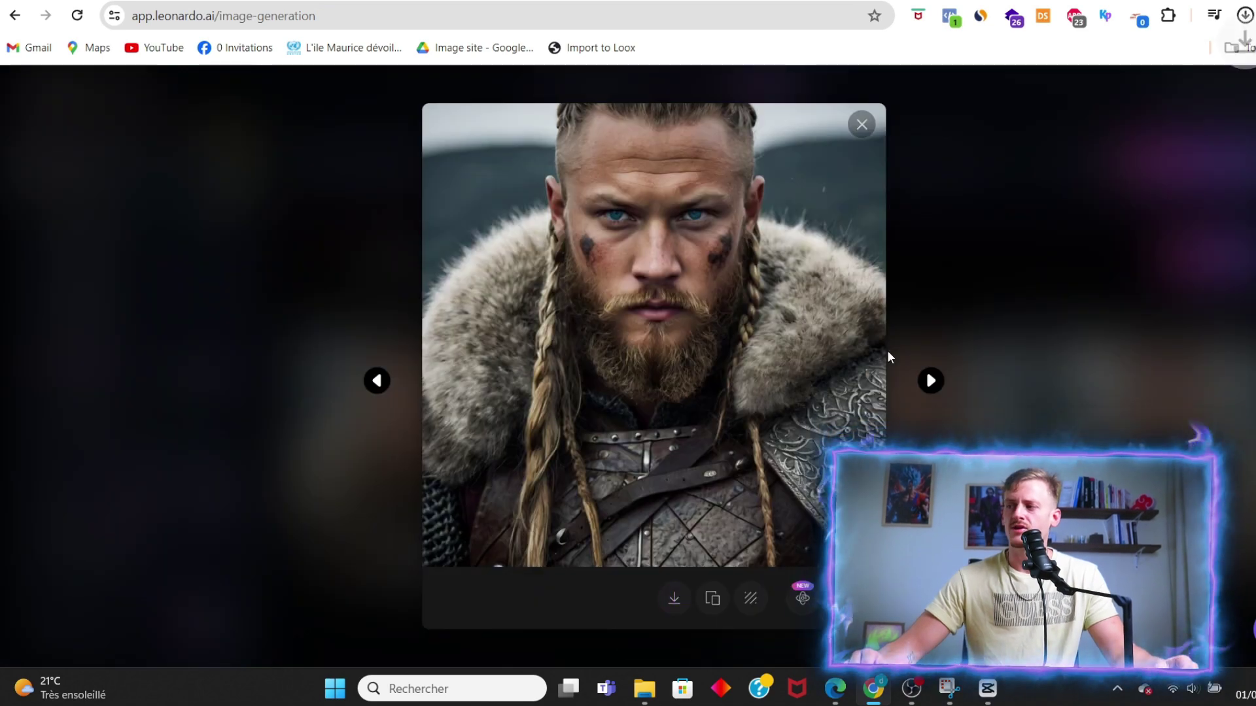
pyautogui.click(887, 351)
pyautogui.click(880, 458)
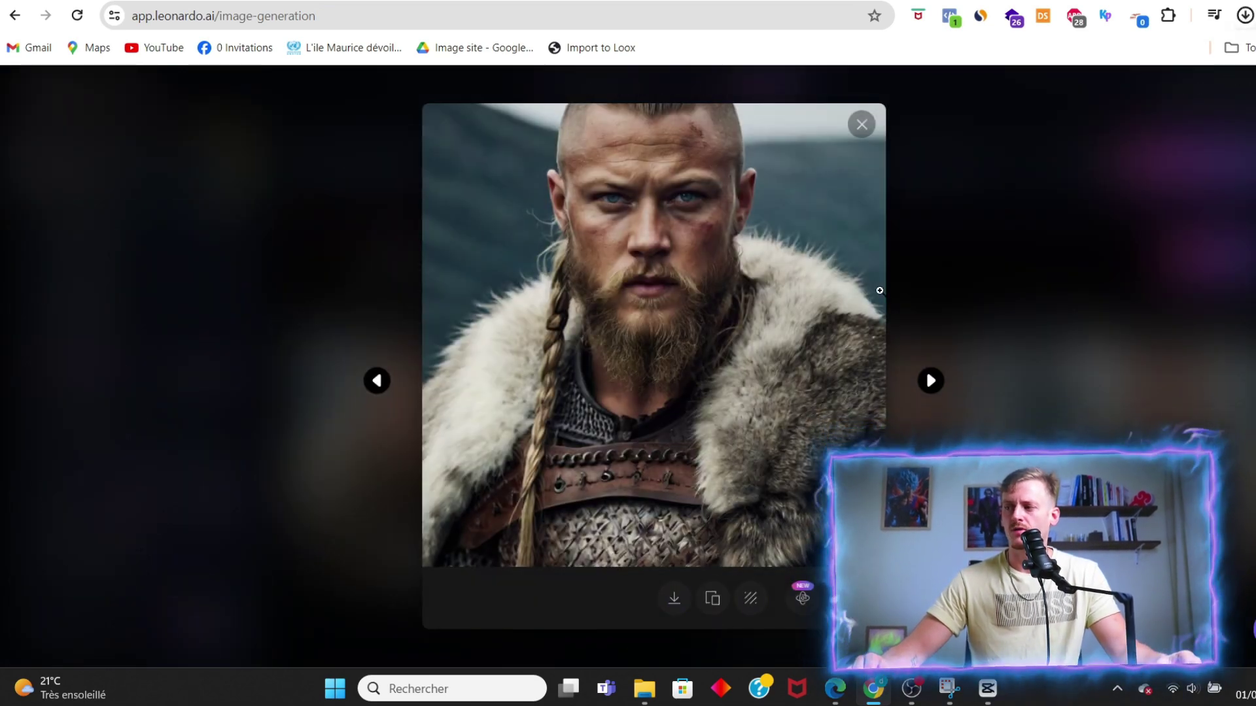
pyautogui.click(862, 134)
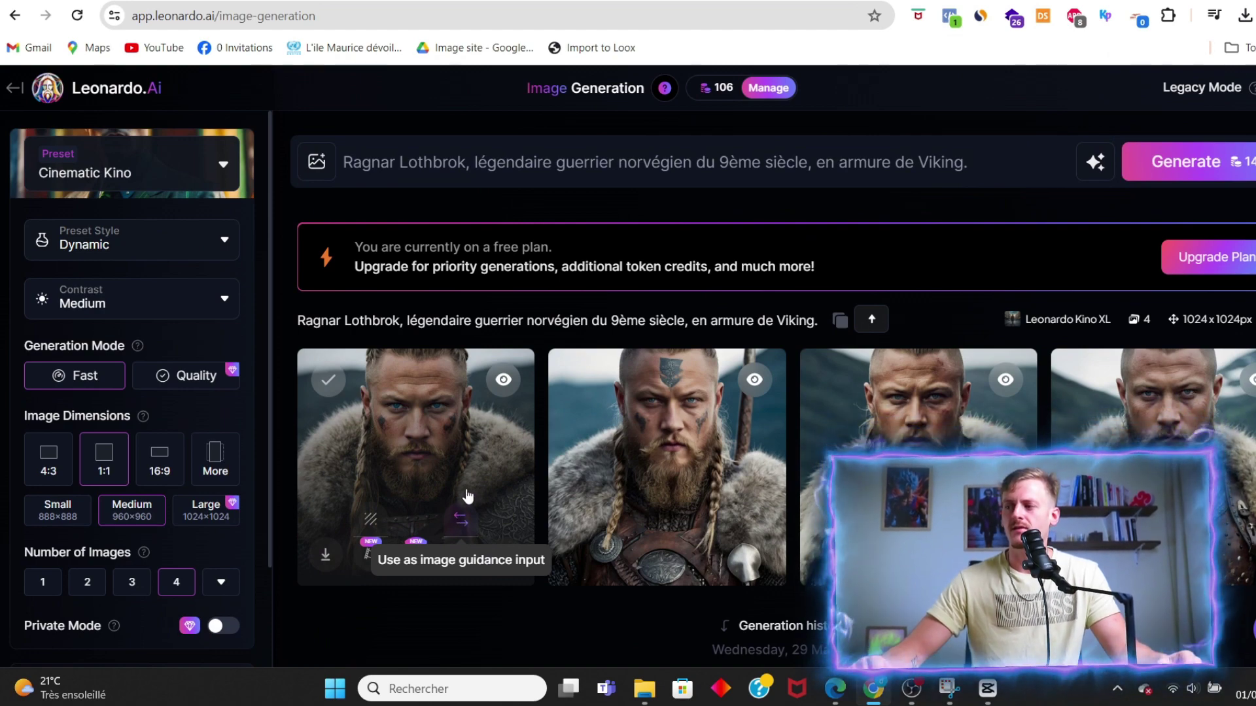
# Add the first generated portrait as a Style Reference guidance image and generate the Ragnar Lothbrok prompt again
pyautogui.click(467, 497)
pyautogui.click(877, 253)
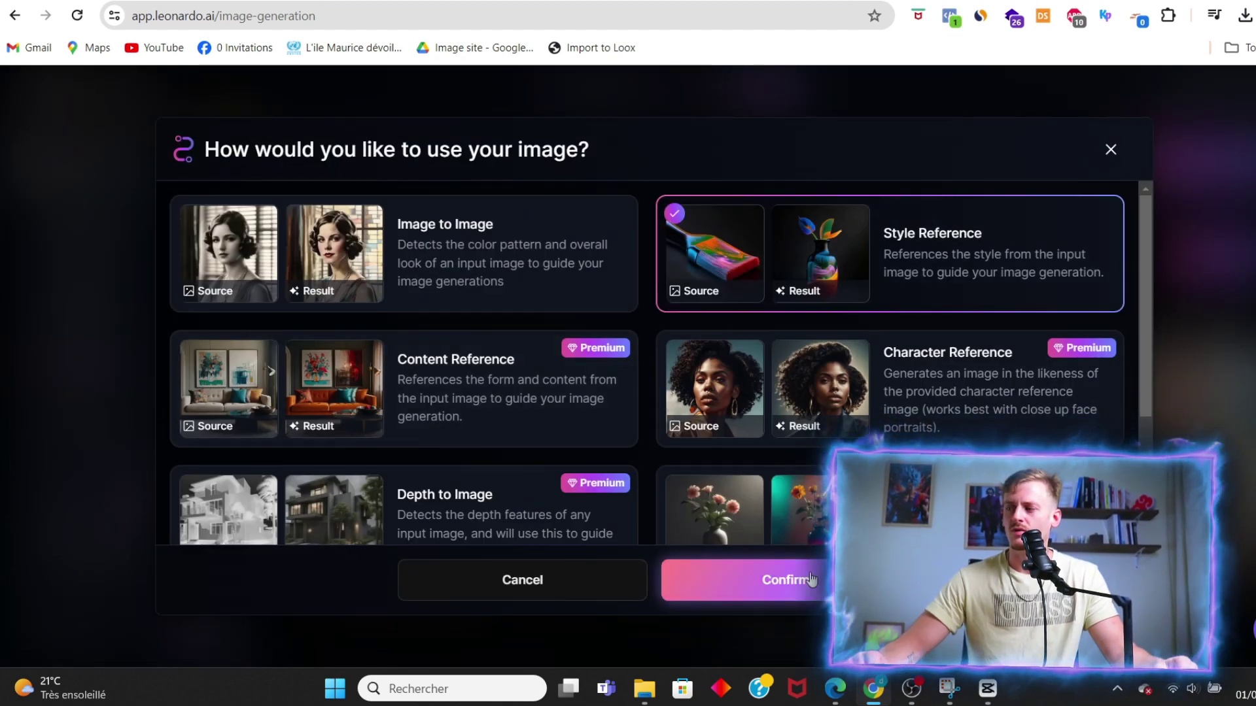
pyautogui.click(811, 579)
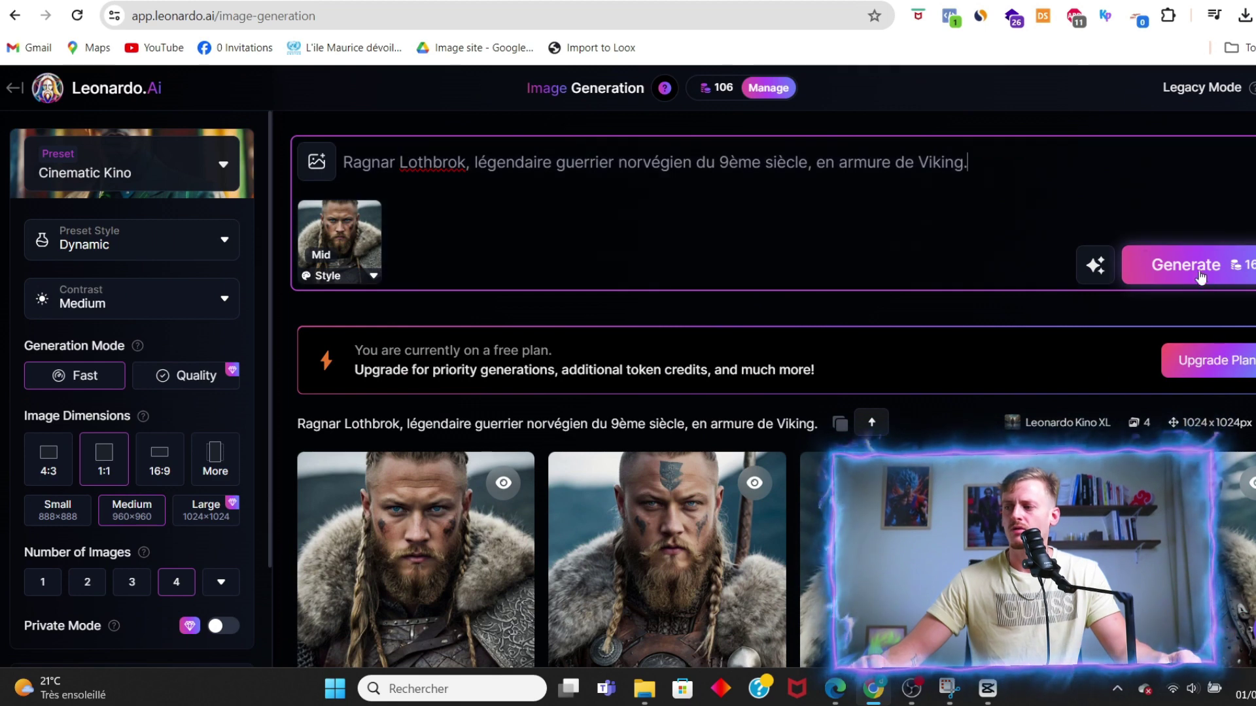
pyautogui.click(1200, 274)
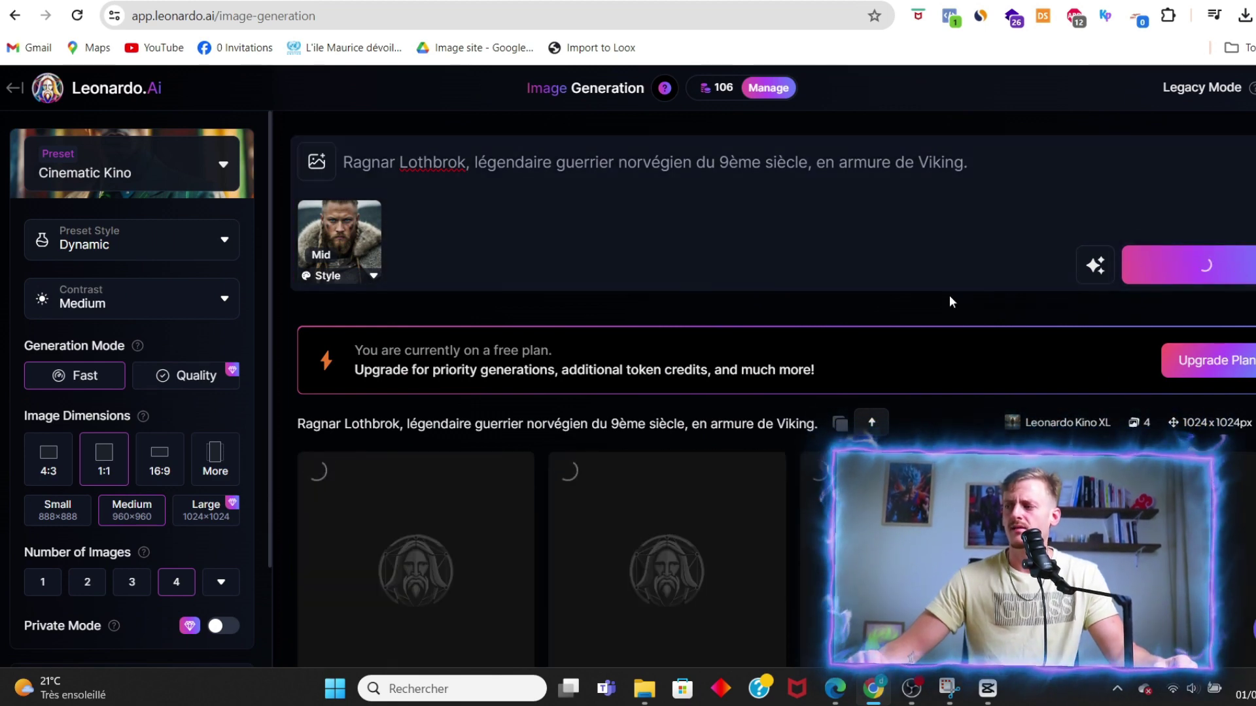
# Examine the second portrait of the new style-guided set at enlarged size and close the preview
pyautogui.scroll(-1, 719, 275)
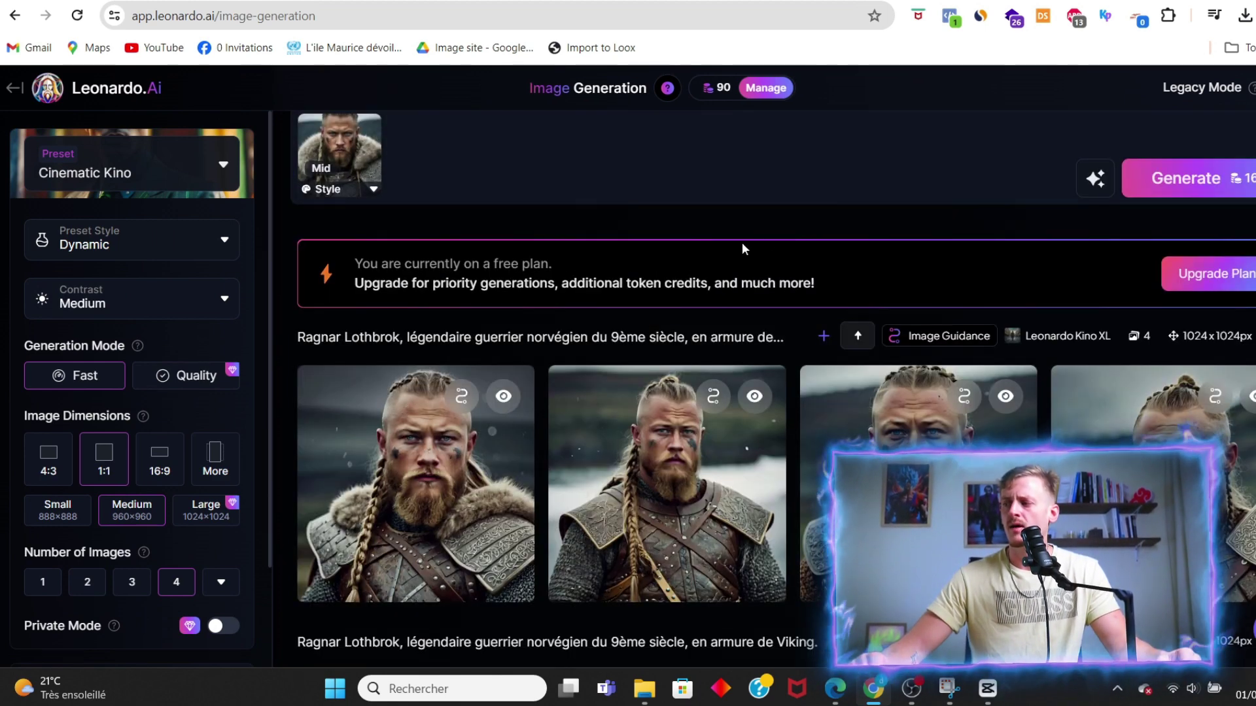
pyautogui.click(667, 471)
pyautogui.click(352, 191)
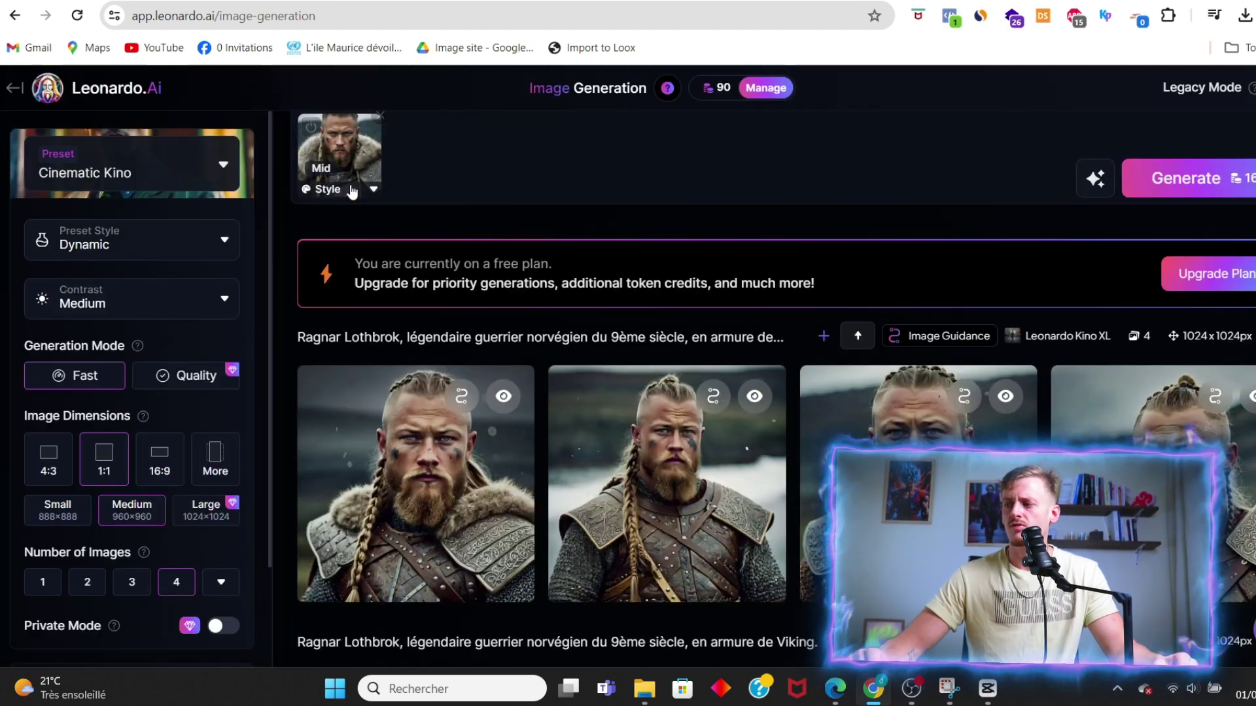
pyautogui.click(667, 470)
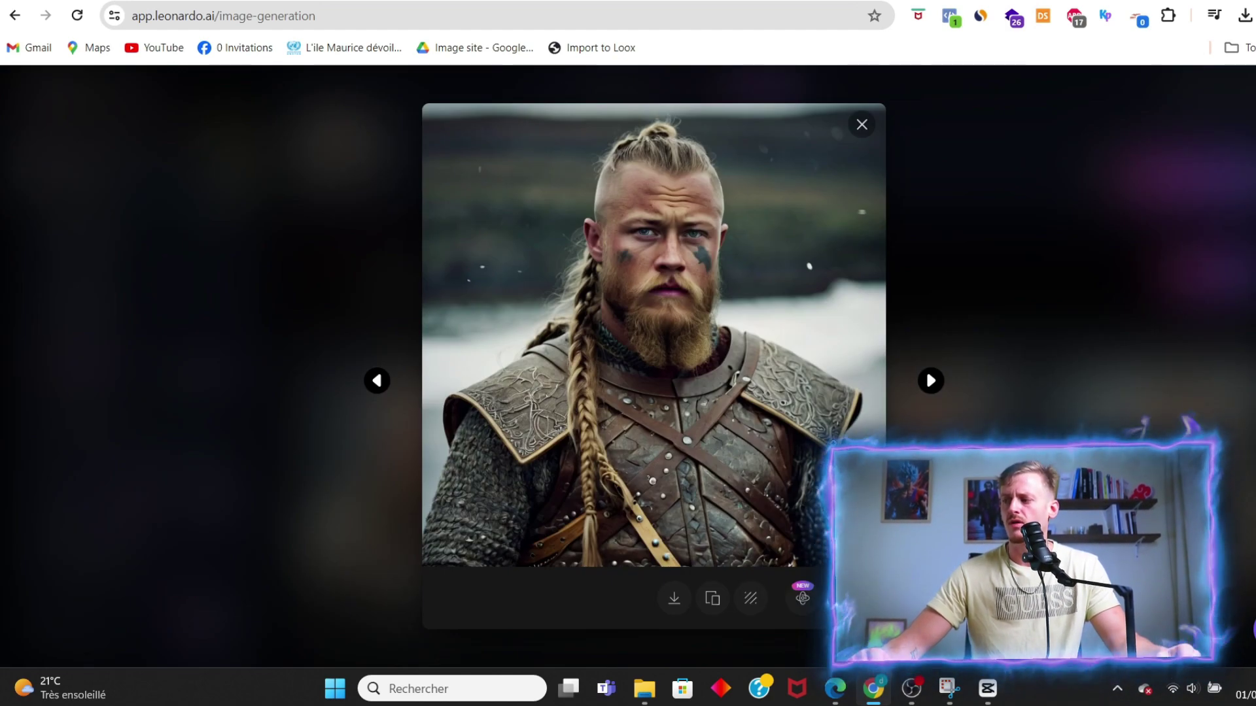
pyautogui.click(862, 125)
pyautogui.scroll(3, 718, 364)
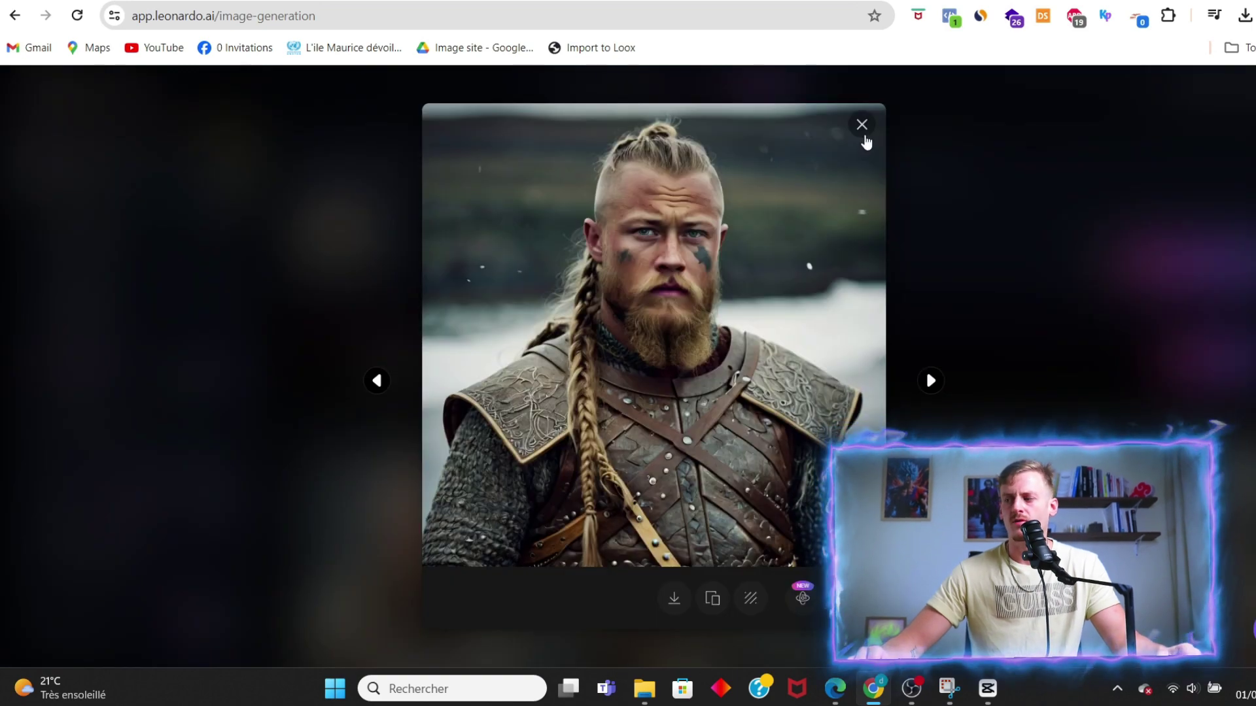
pyautogui.click(864, 135)
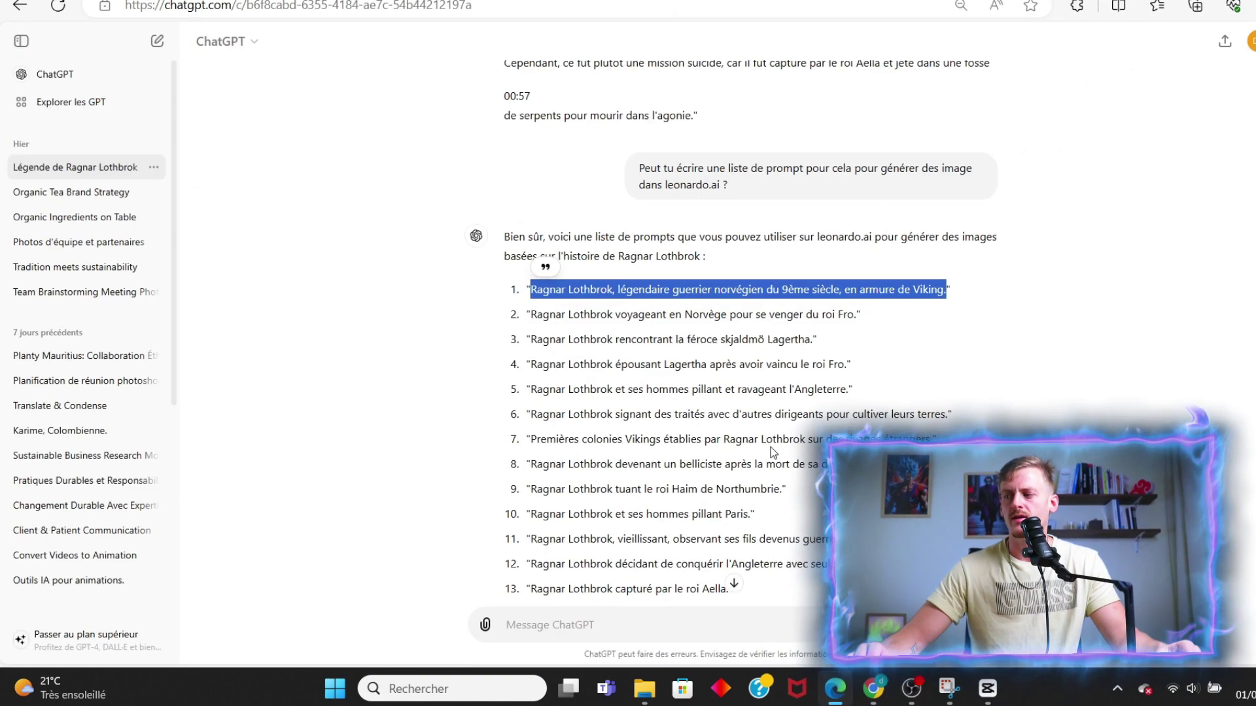
# Copy ChatGPT's second prompt and generate 4 images in Leonardo.Ai from "Ragnar Lothbrok voyageant en Norvège pour se venger du roi Fro."
pyautogui.moveTo(855, 315); pyautogui.dragTo(531, 314)
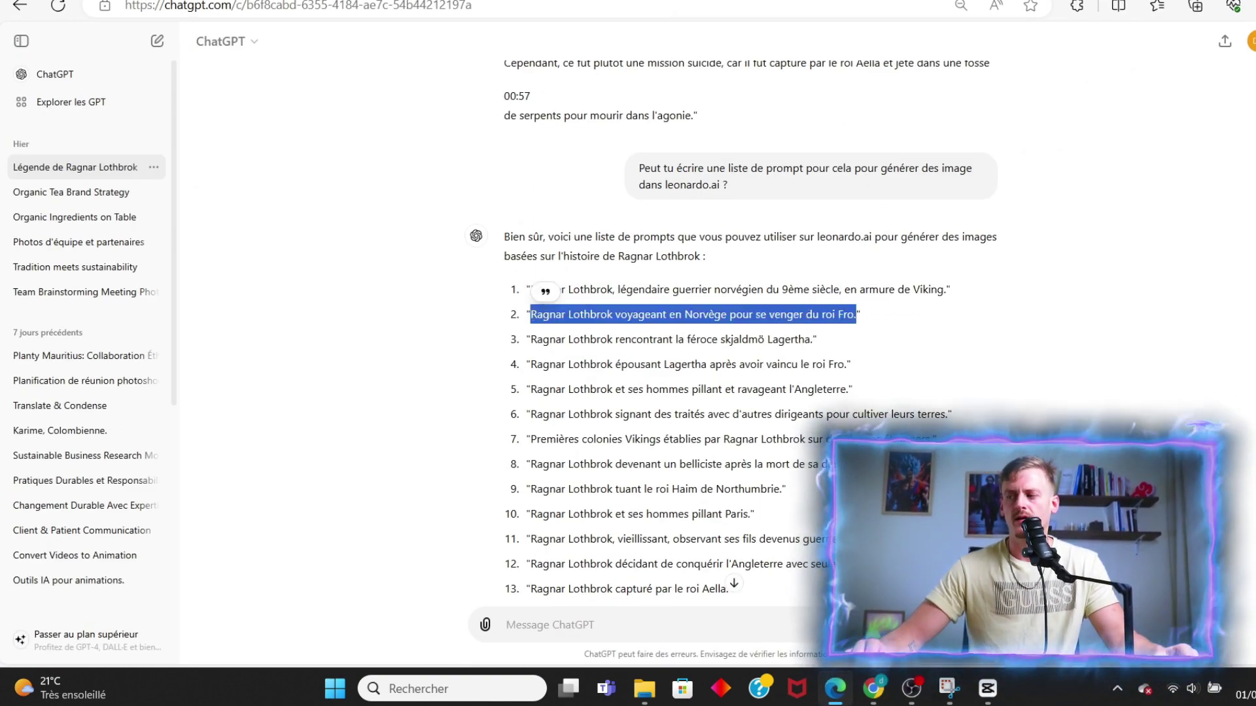
pyautogui.hotkey('ctrl', 'c')
pyautogui.hotkey('alt', 'Tab')
pyautogui.hotkey('ctrl', 'a')
pyautogui.hotkey('ctrl', 'v')
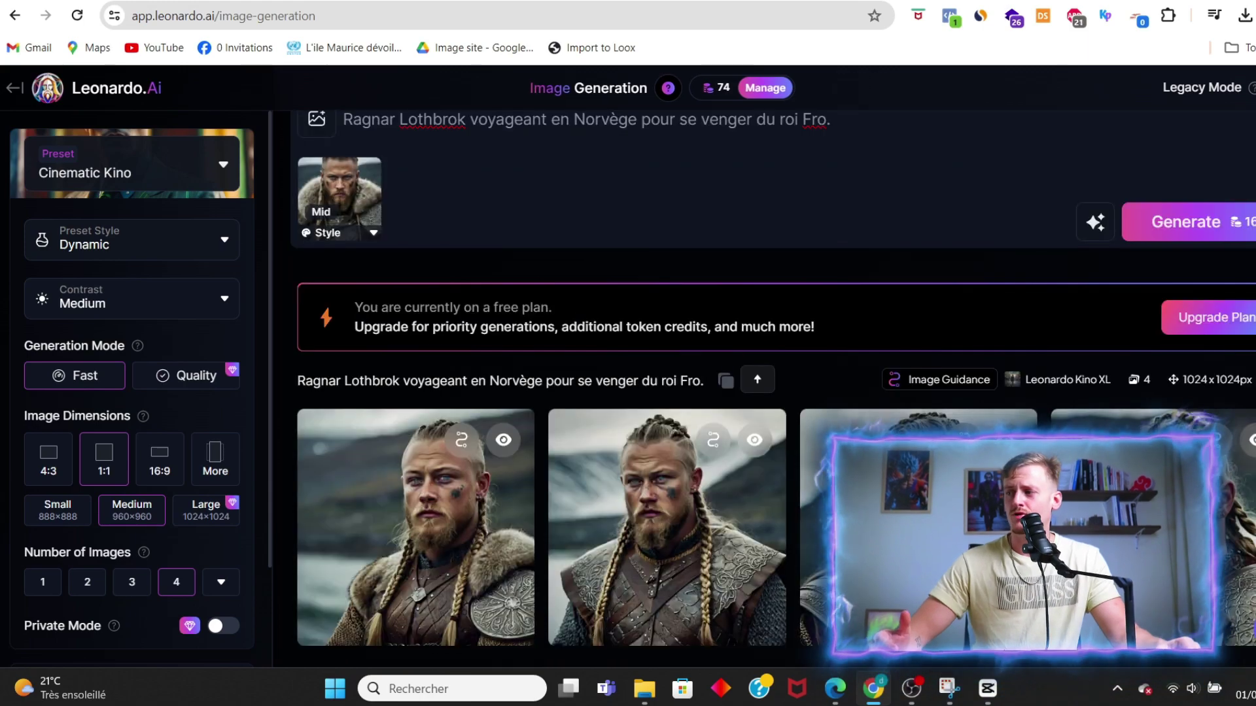
# Enlarge and download the third image of the Norway voyage set, close the preview and look over the generated sets
pyautogui.click(885, 422)
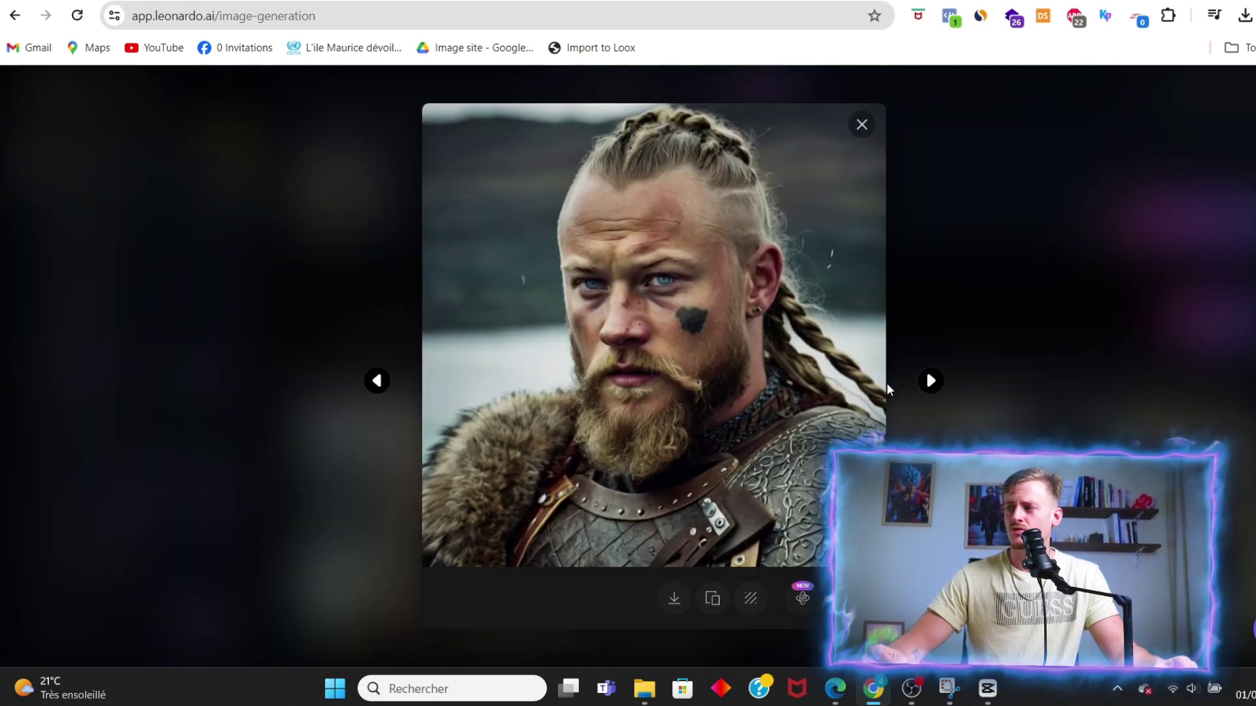
pyautogui.click(685, 600)
pyautogui.click(1161, 262)
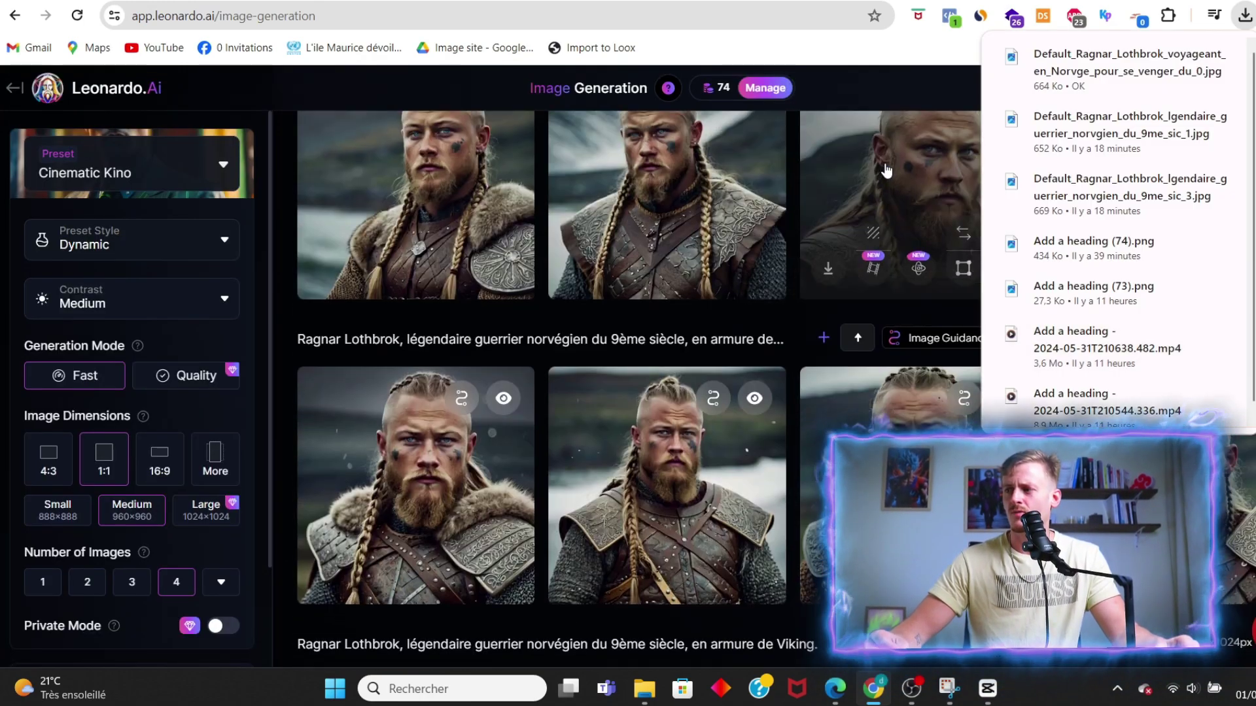
pyautogui.scroll(5, 896, 216)
pyautogui.scroll(-5, 902, 255)
pyautogui.scroll(5, 818, 242)
pyautogui.scroll(-4, 915, 281)
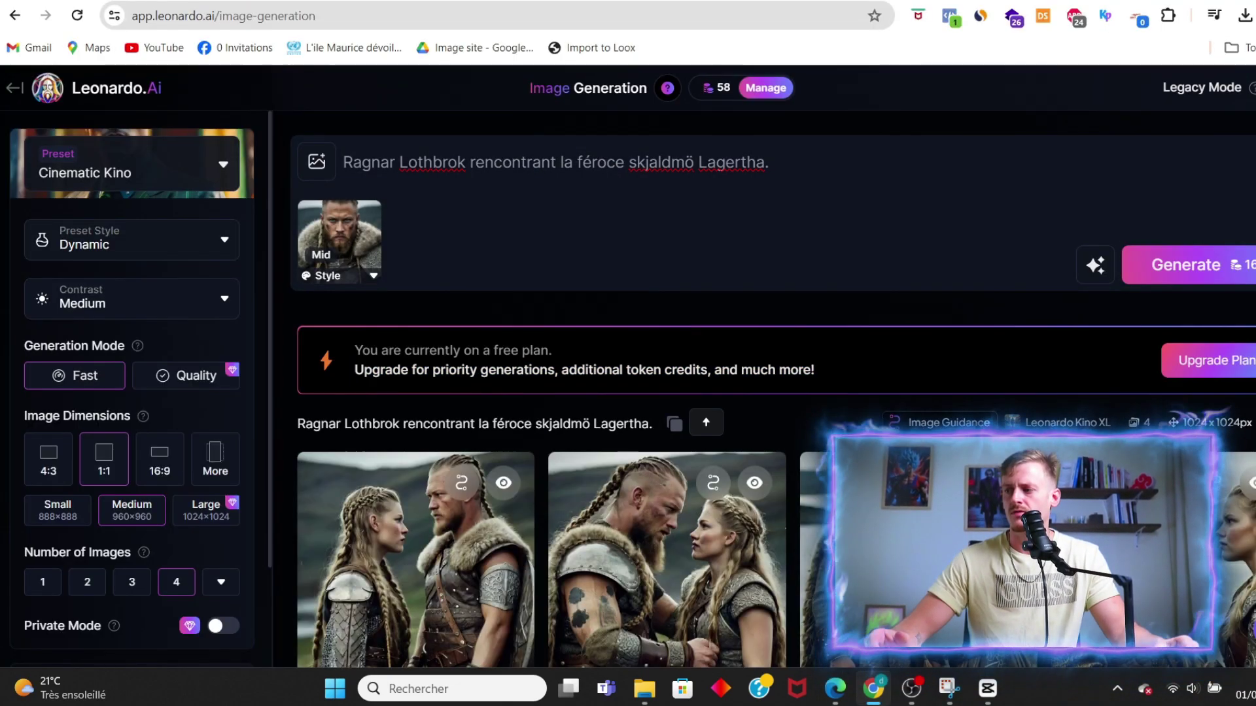
# Replace the prompt about meeting Lagertha with the next copied prompt and generate its images
pyautogui.hotkey('ctrl', 'a')
pyautogui.press('BackSpace')
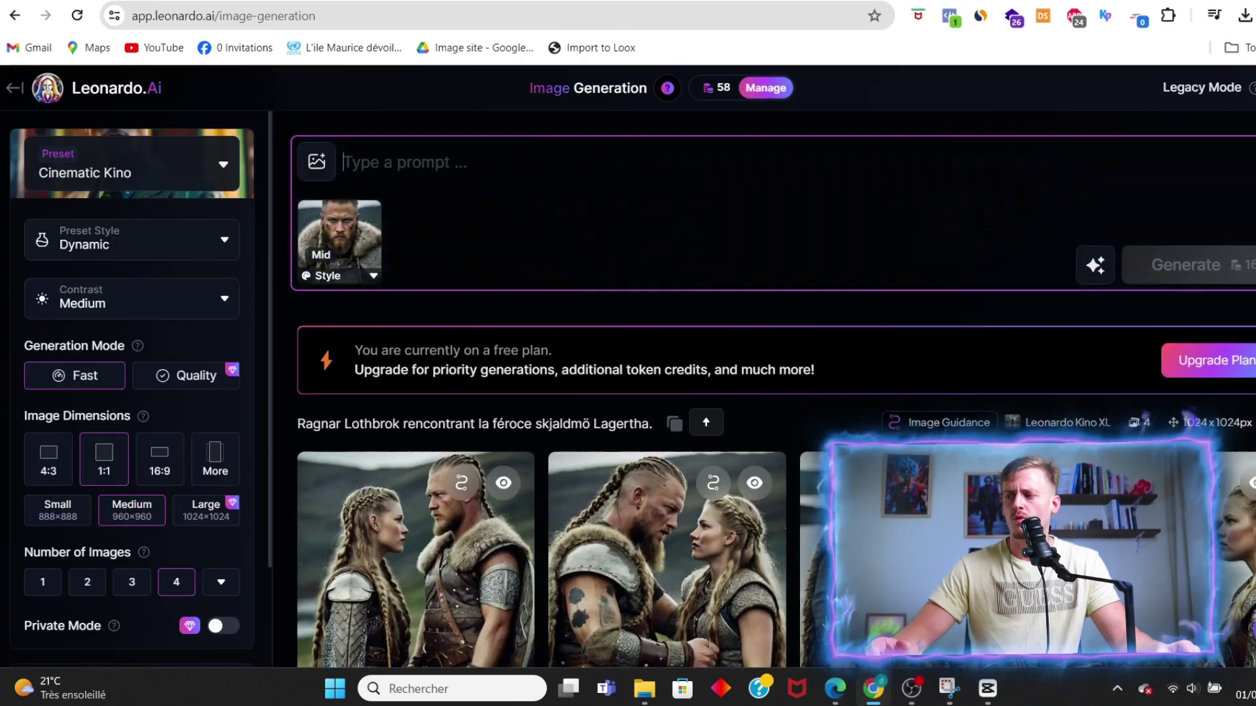
pyautogui.hotkey('ctrl', 'v')
pyautogui.press('Return')
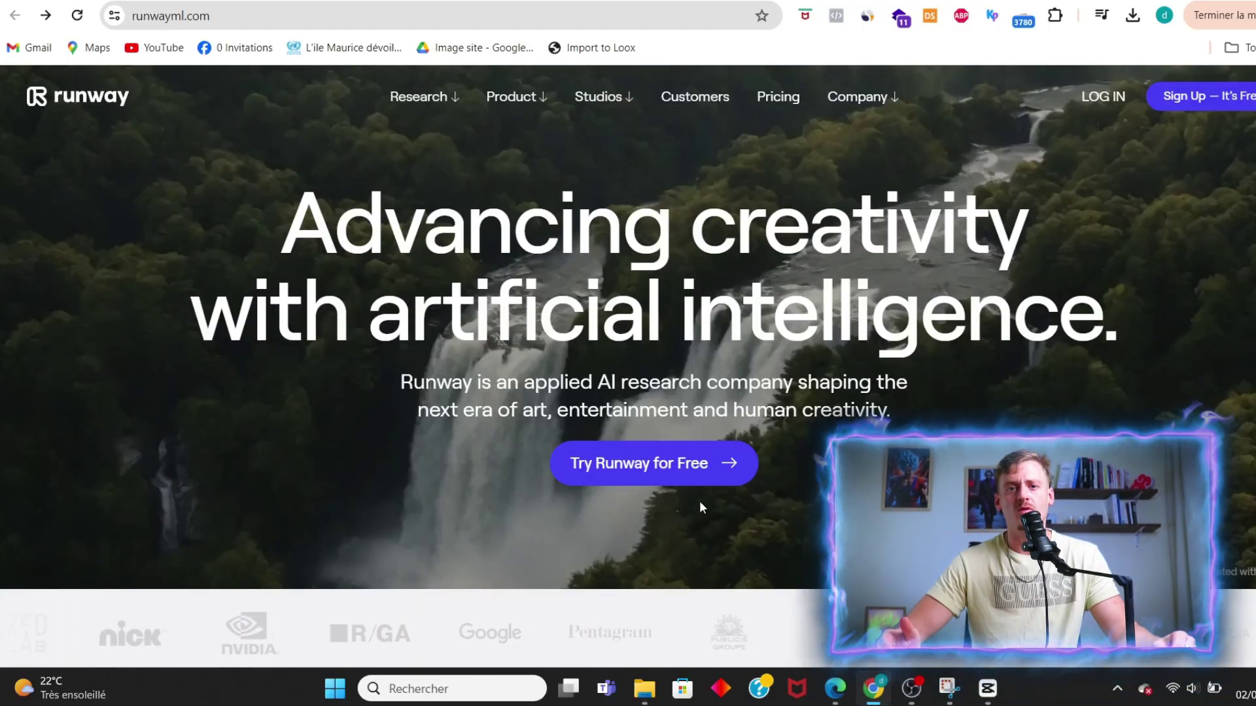
# Enter Runway from its home page and open the Text/Image to Video tool
pyautogui.click(655, 482)
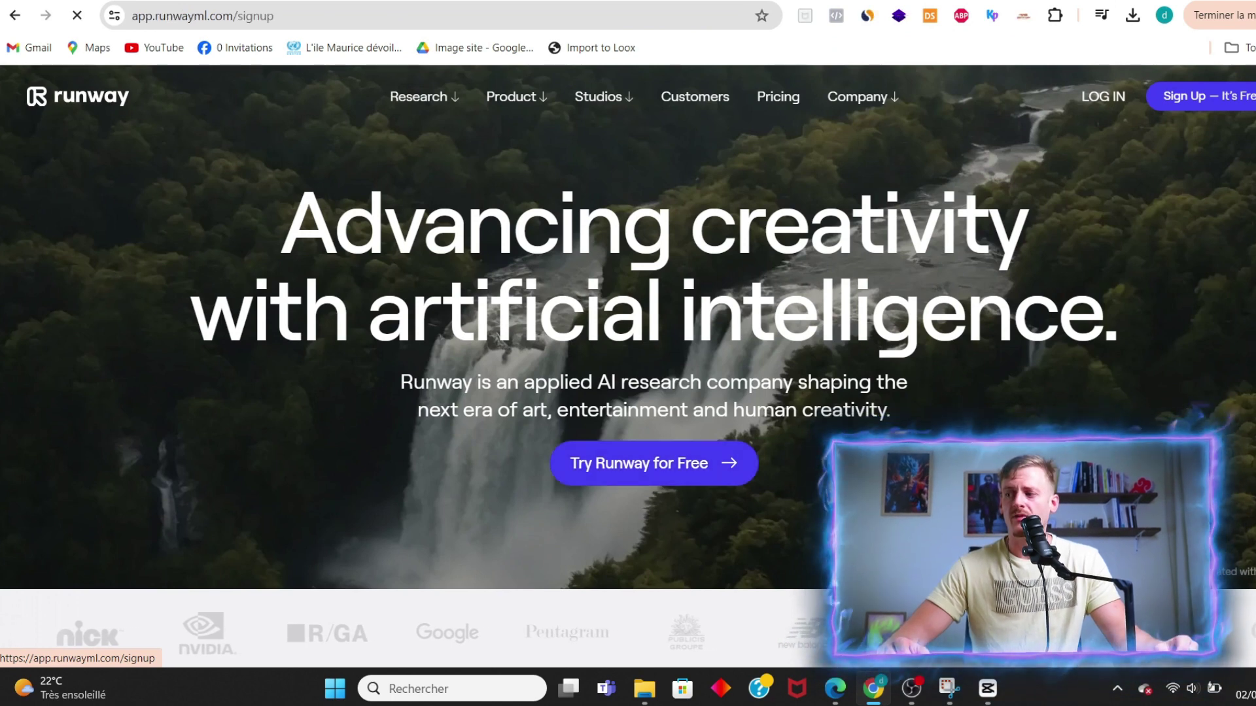
pyautogui.scroll(-3, 631, 333)
pyautogui.scroll(-3, 631, 333)
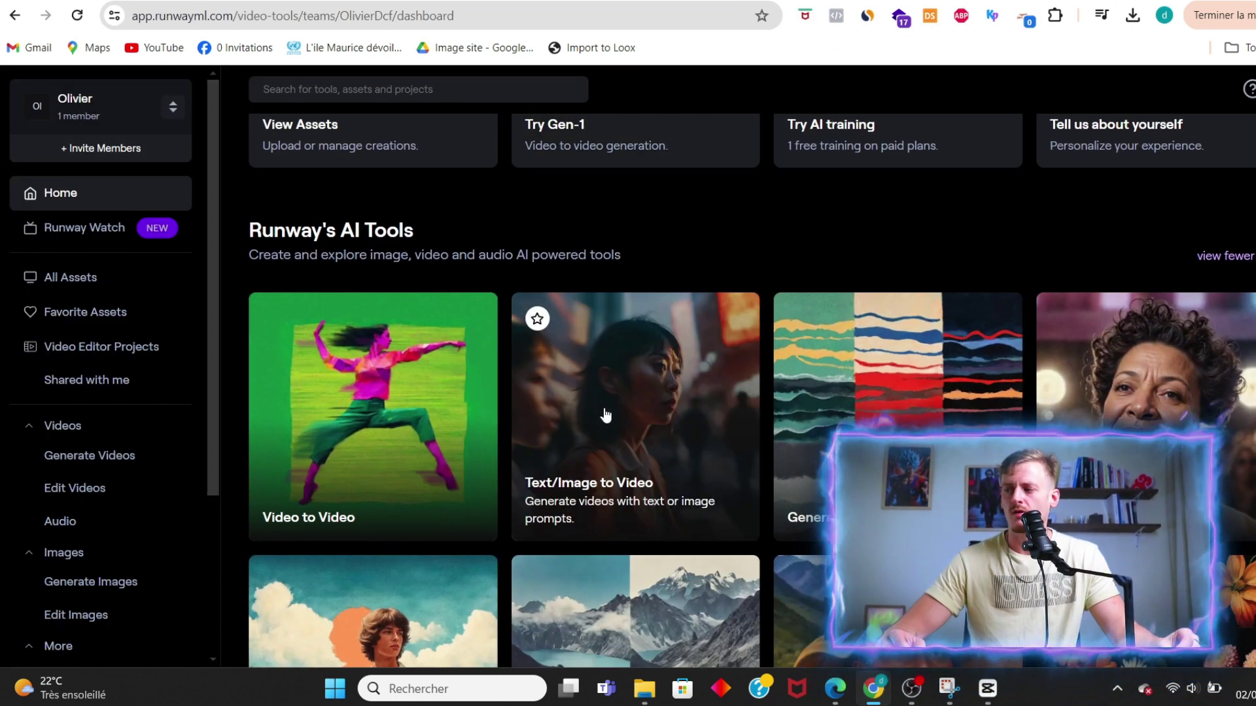
pyautogui.click(605, 415)
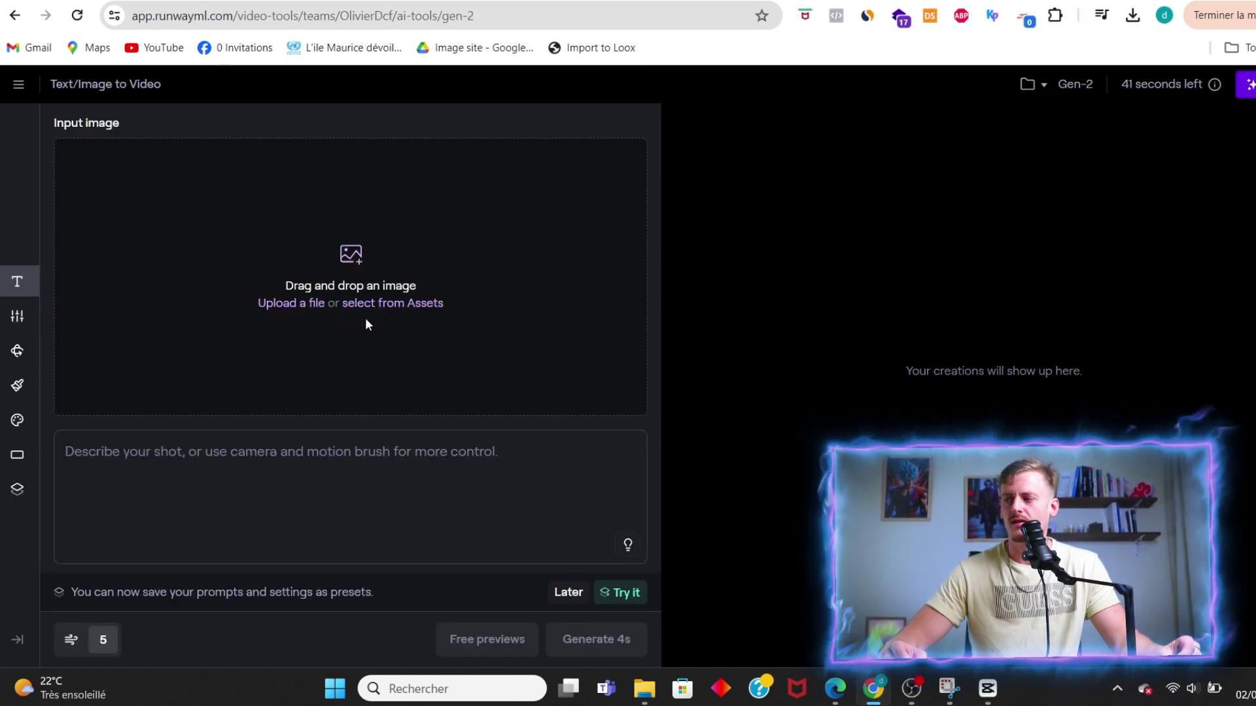
# Upload Default_Ragnar_Lothbrok_voyageant_en_Norvge_pour_se_venger_du_0.jpg from the Viking shorts folder as the input image
pyautogui.click(298, 304)
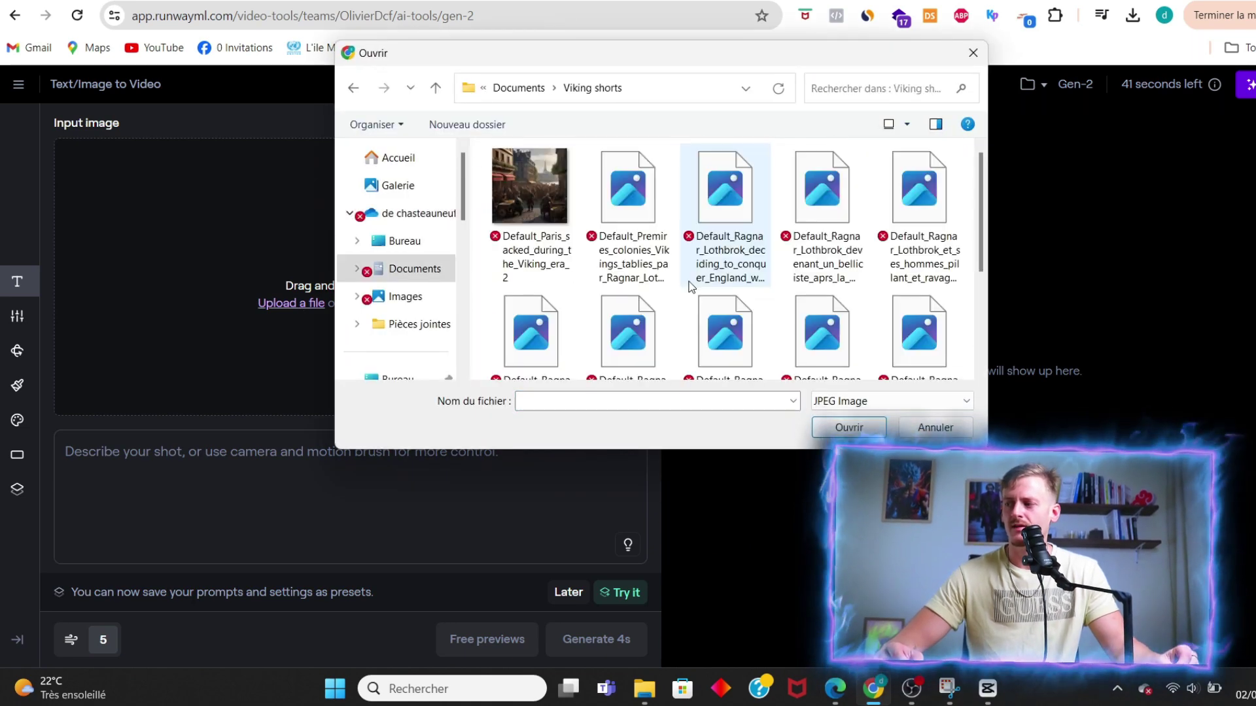
pyautogui.scroll(-3, 694, 274)
pyautogui.doubleClick(819, 271)
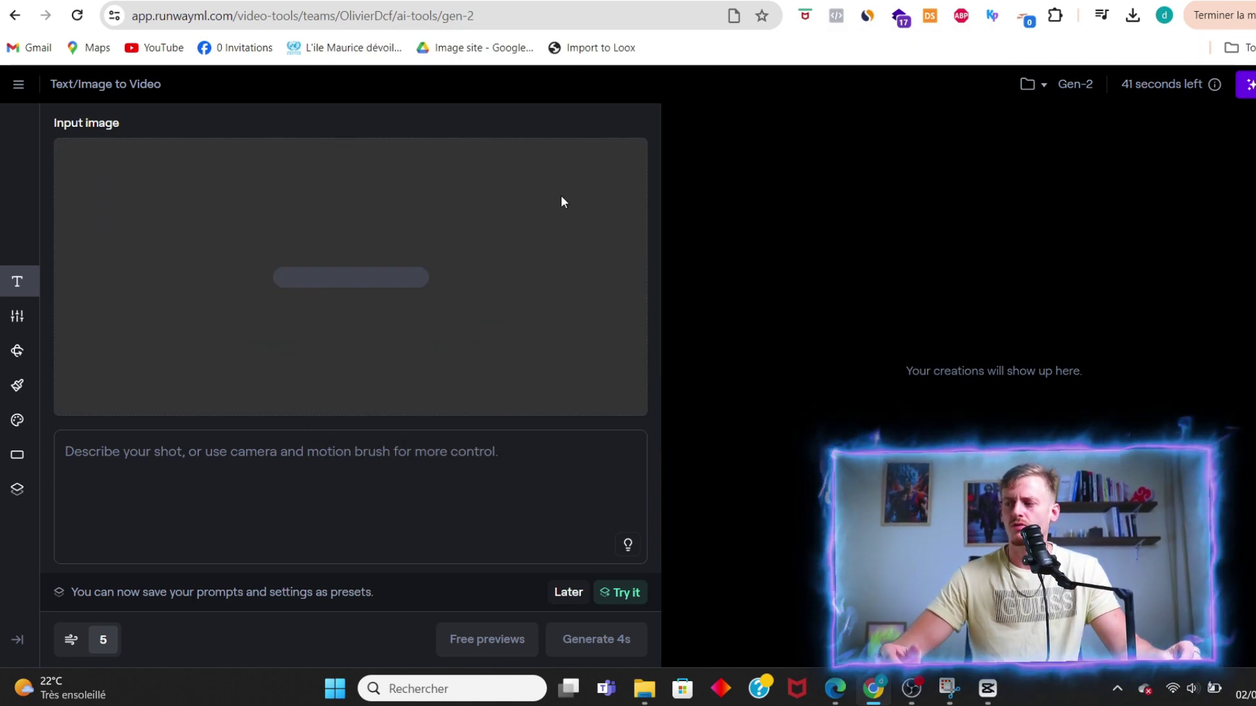
# Set General Motion to 3 and generate a 4-second video from the Ragnar image
pyautogui.click(70, 640)
pyautogui.moveTo(183, 587); pyautogui.dragTo(135, 596)
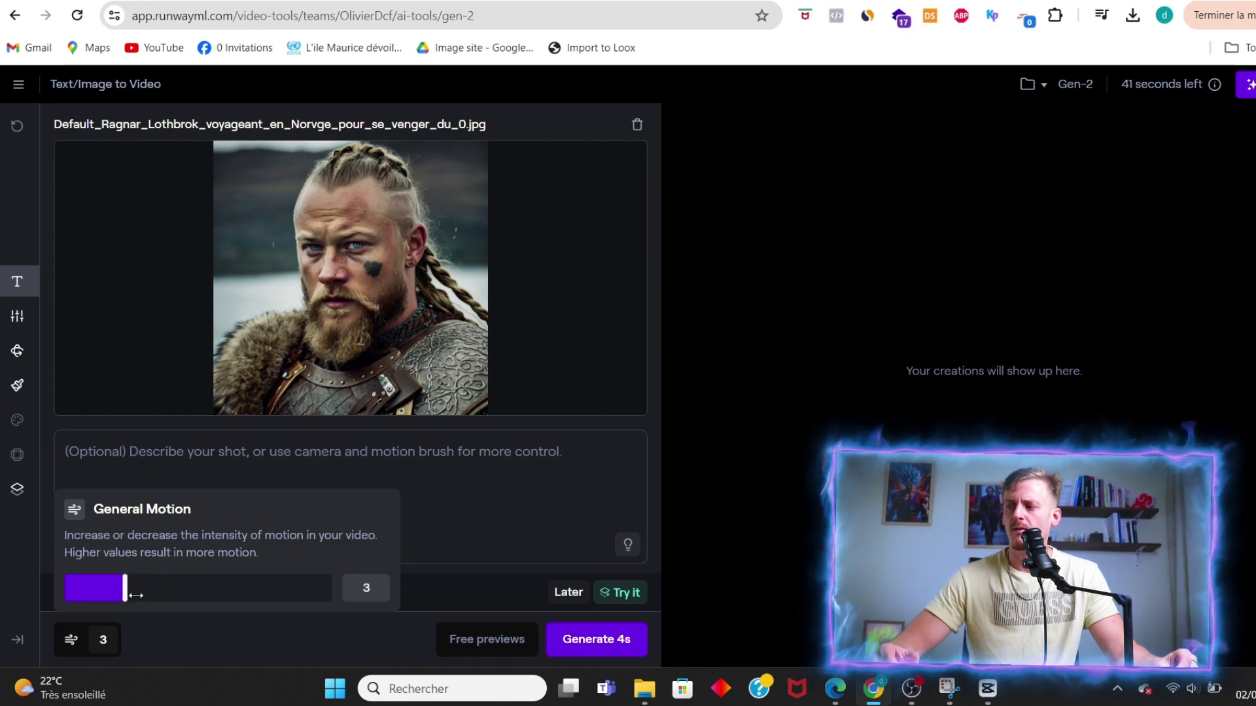
pyautogui.click(434, 600)
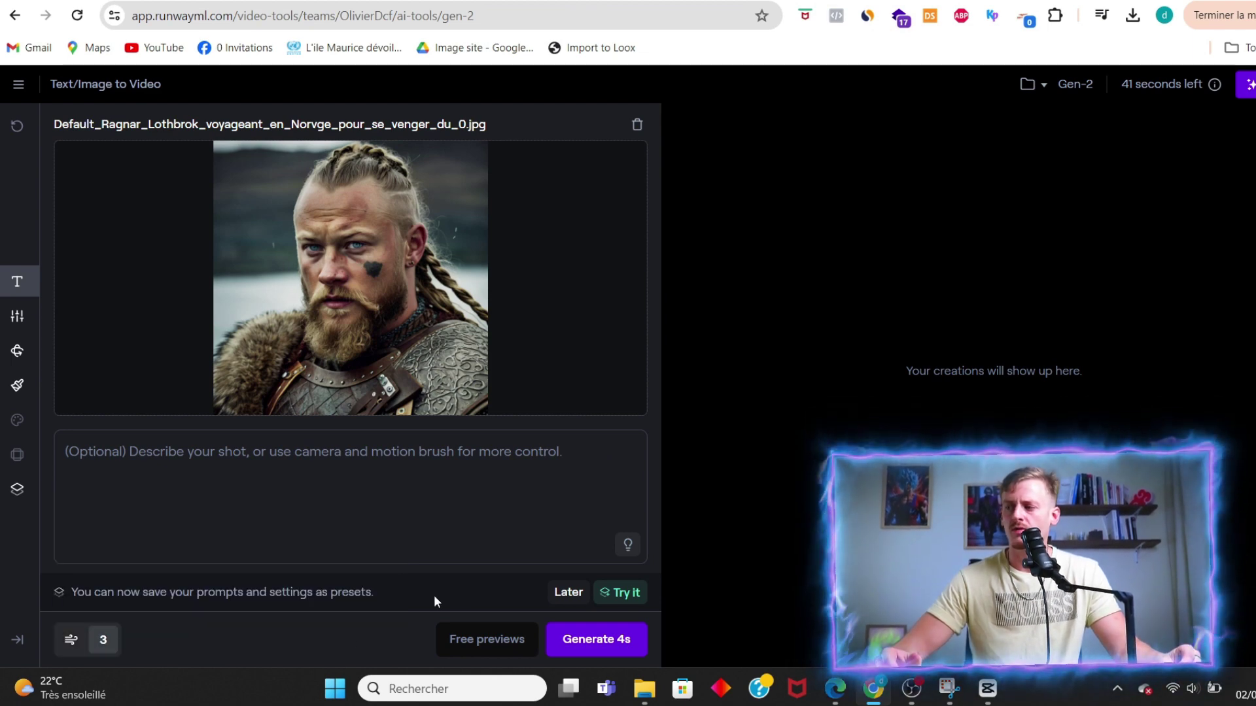
pyautogui.click(596, 645)
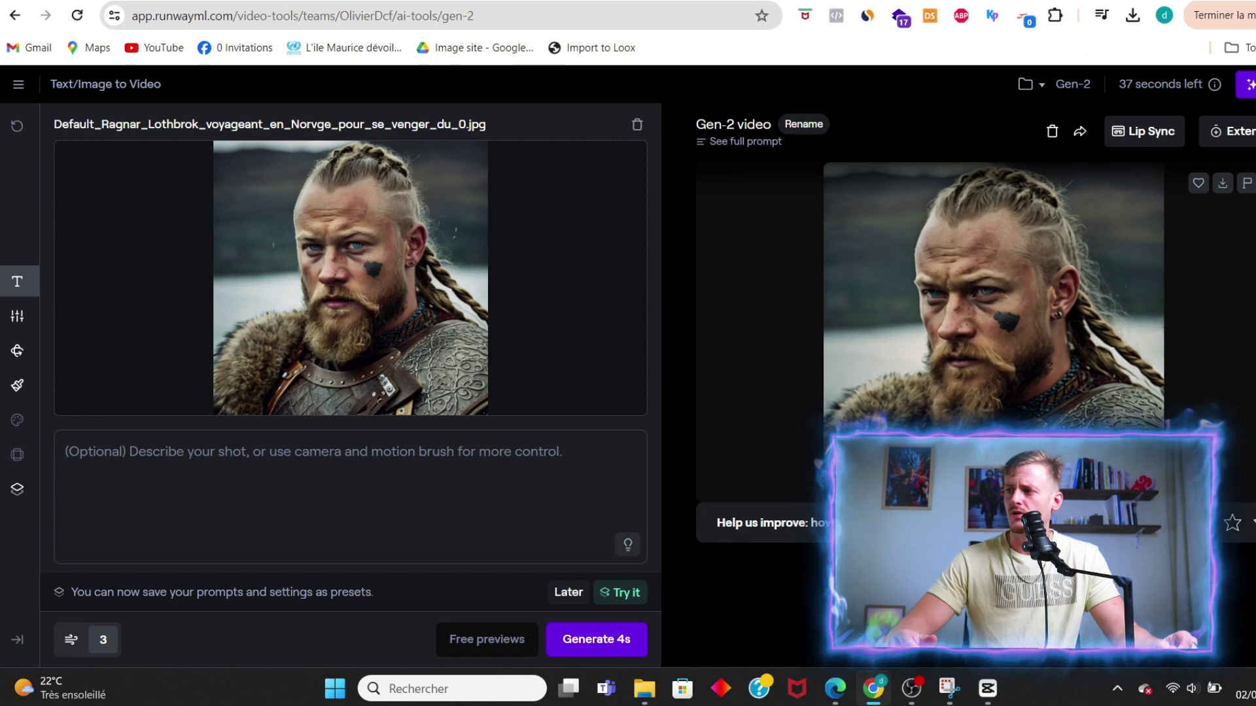
pyautogui.click(1099, 459)
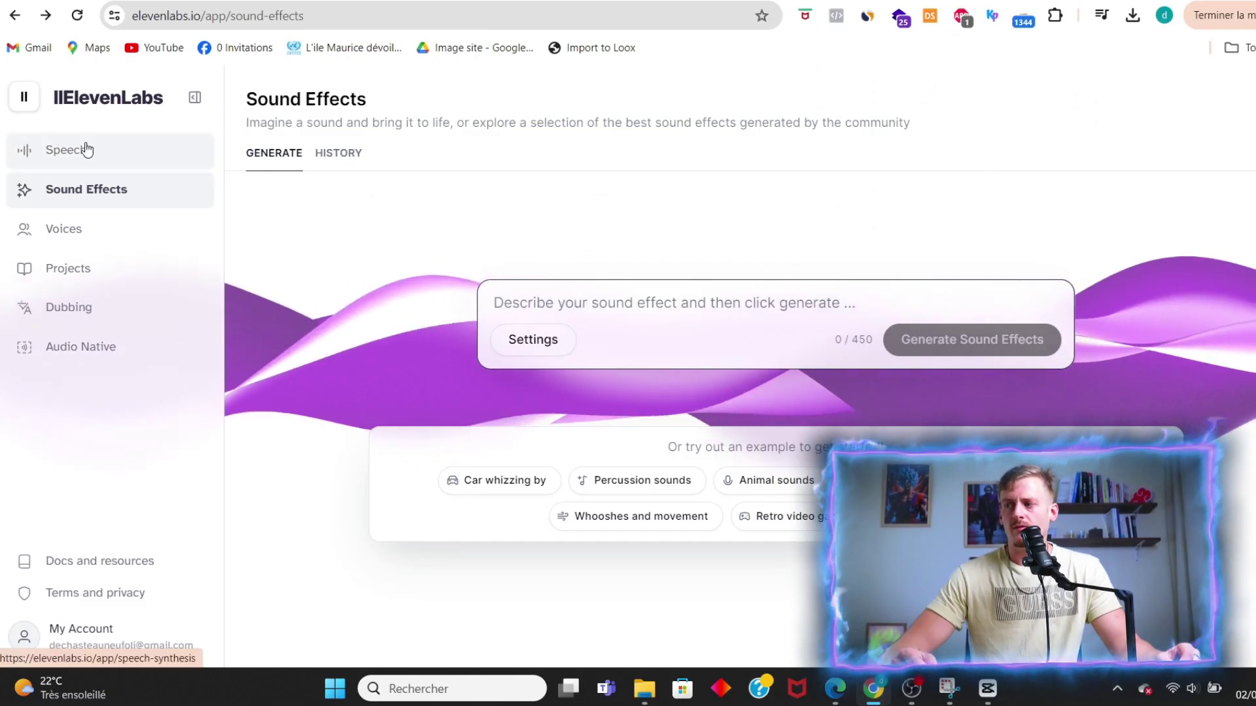
# Set up ElevenLabs speech synthesis with the Eleven Multilingual v2 model and the Martin Dupont Profond voice
pyautogui.click(92, 156)
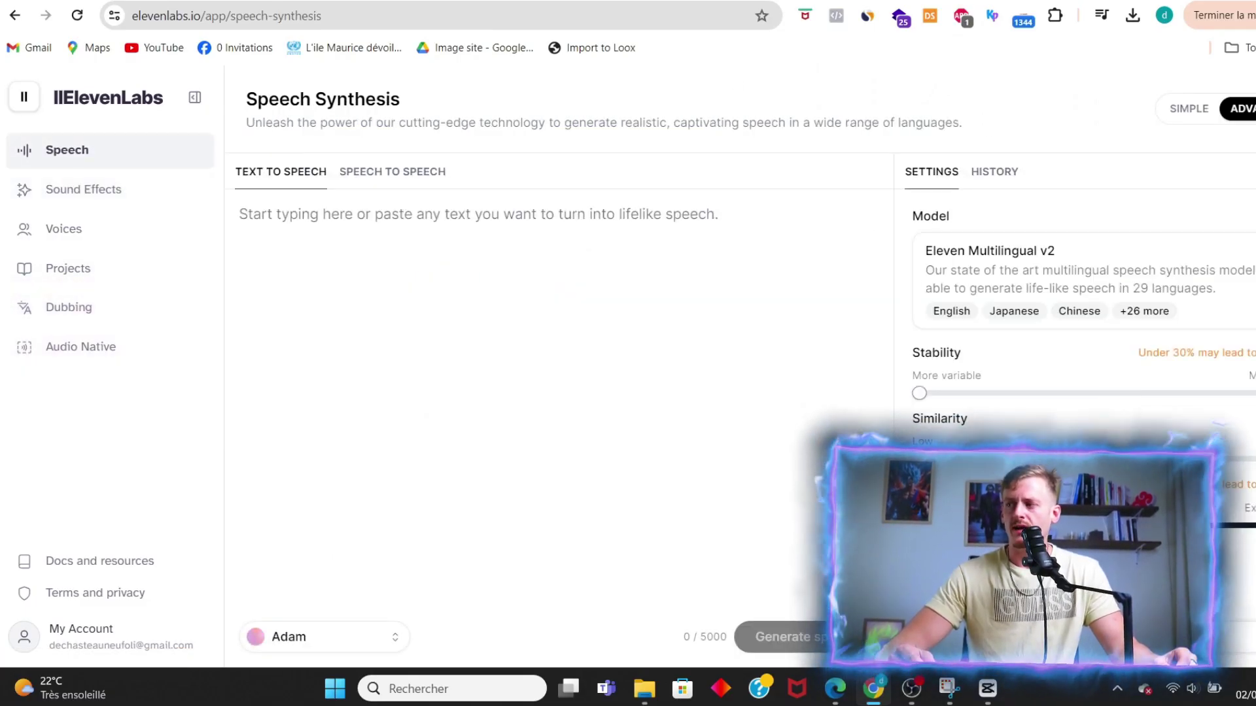
pyautogui.click(1172, 264)
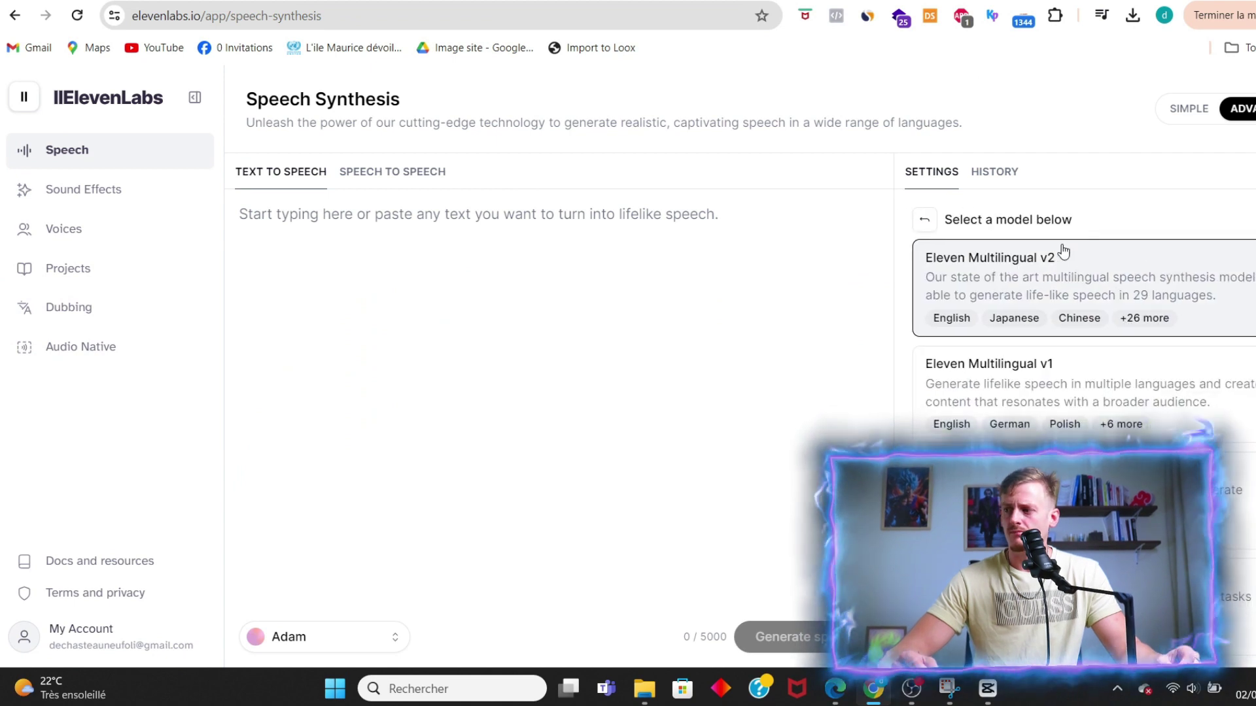
pyautogui.click(1110, 278)
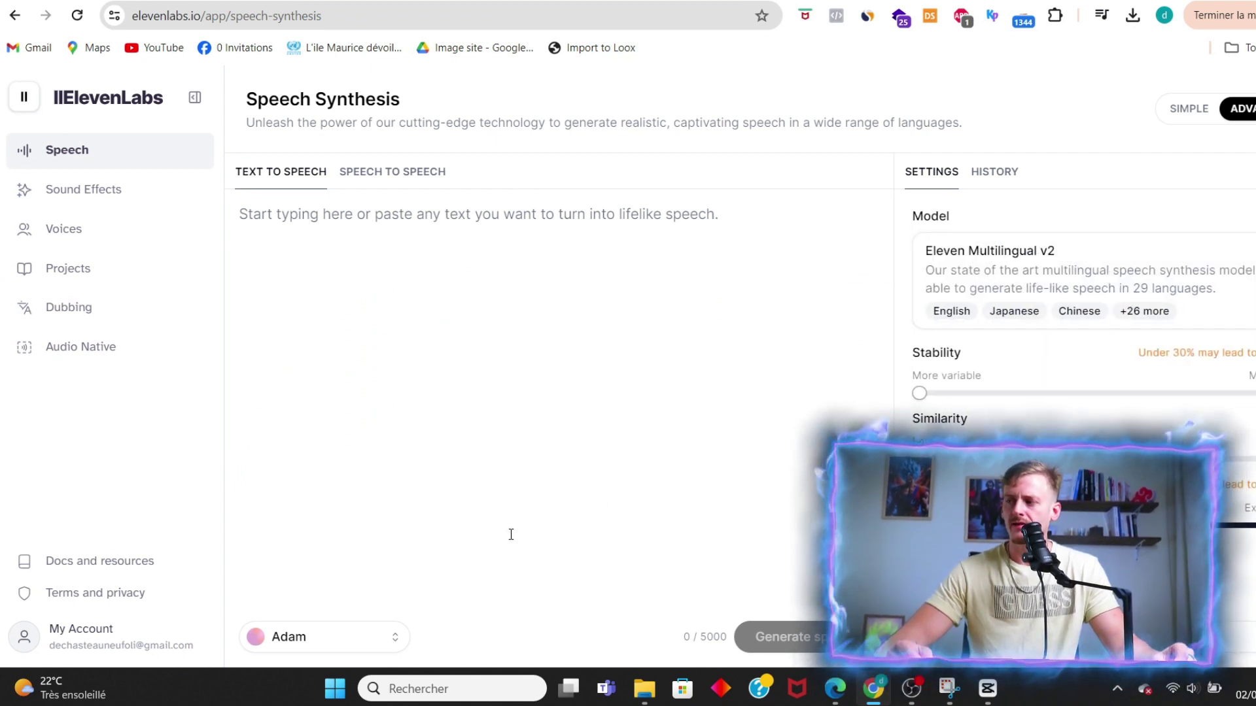
pyautogui.click(395, 638)
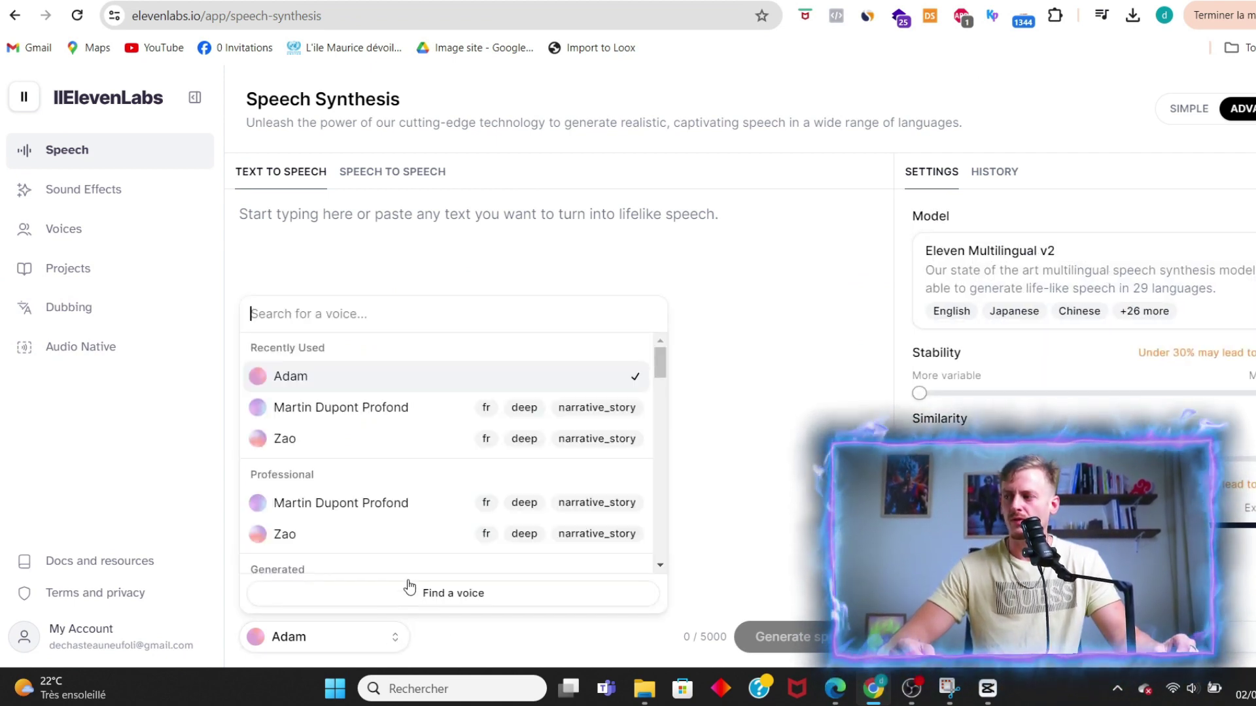
pyautogui.click(379, 409)
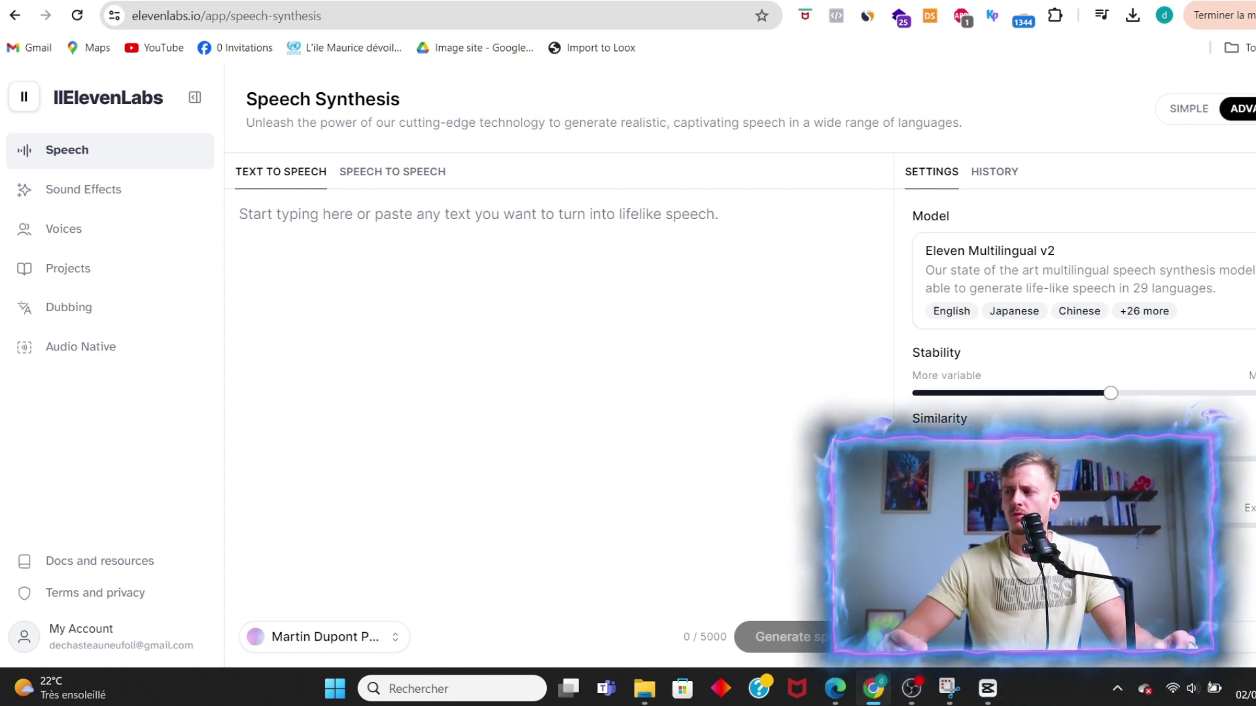
# Turn the French Ragnar Lothbrok script copied from ChatGPT into speech in ElevenLabs and download the narration
pyautogui.click(844, 699)
pyautogui.moveTo(508, 69); pyautogui.dragTo(695, 569)
pyautogui.hotkey('ctrl', 'c')
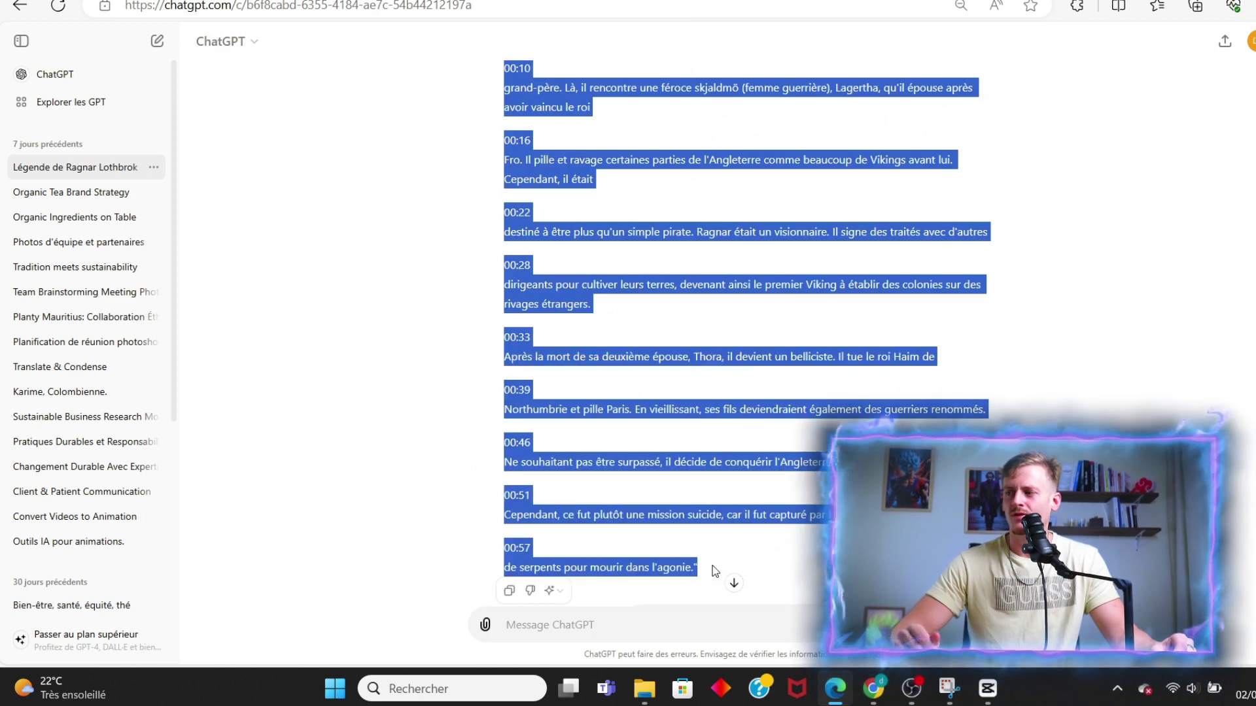
pyautogui.hotkey('alt', 'Tab')
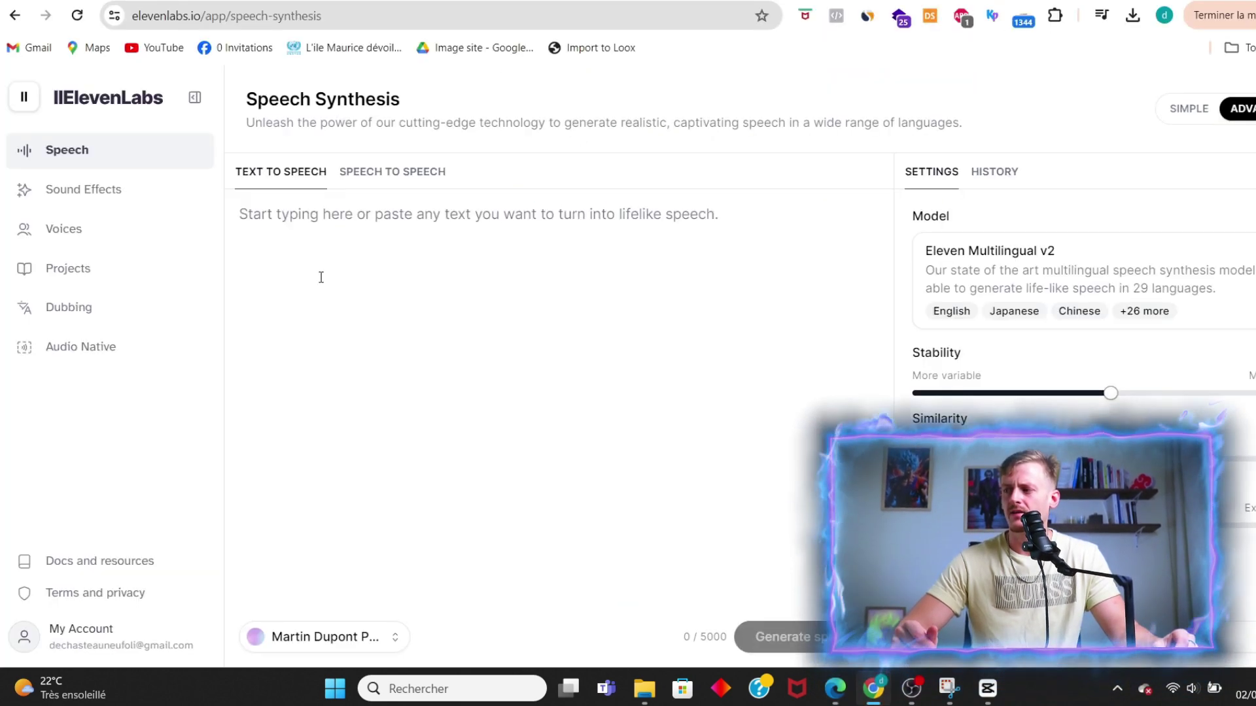
pyautogui.hotkey('ctrl', 'v')
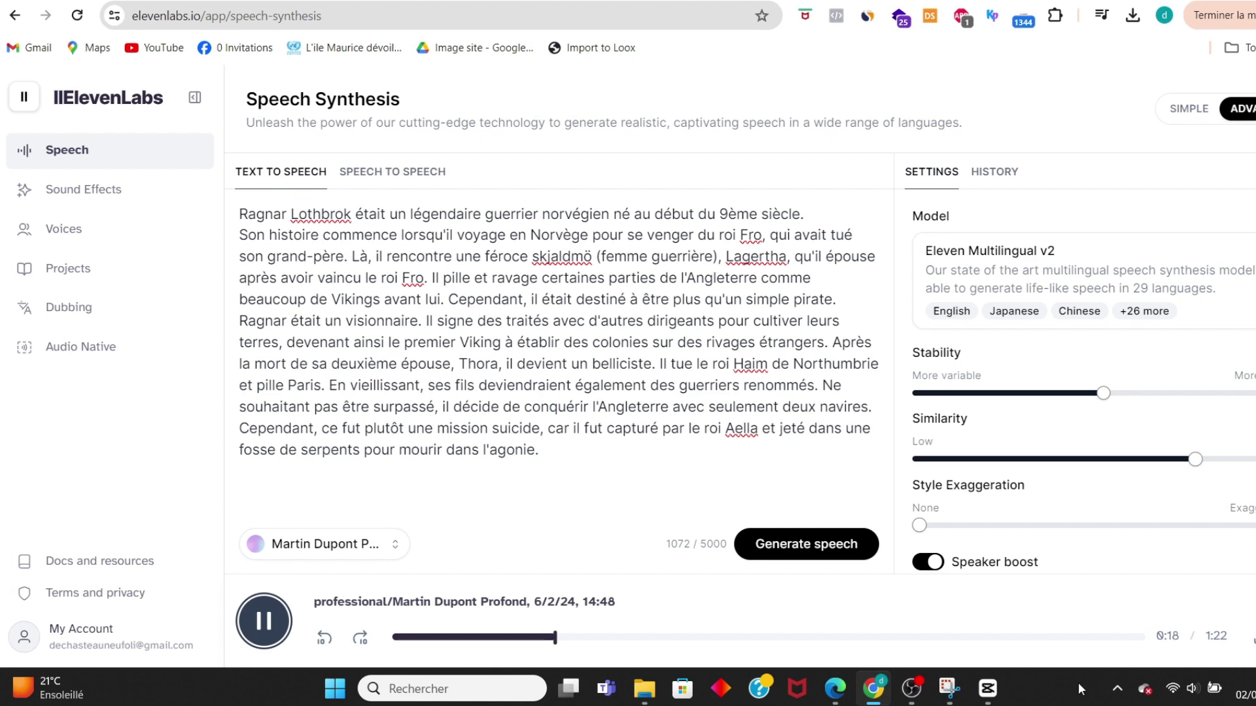
pyautogui.press('space')
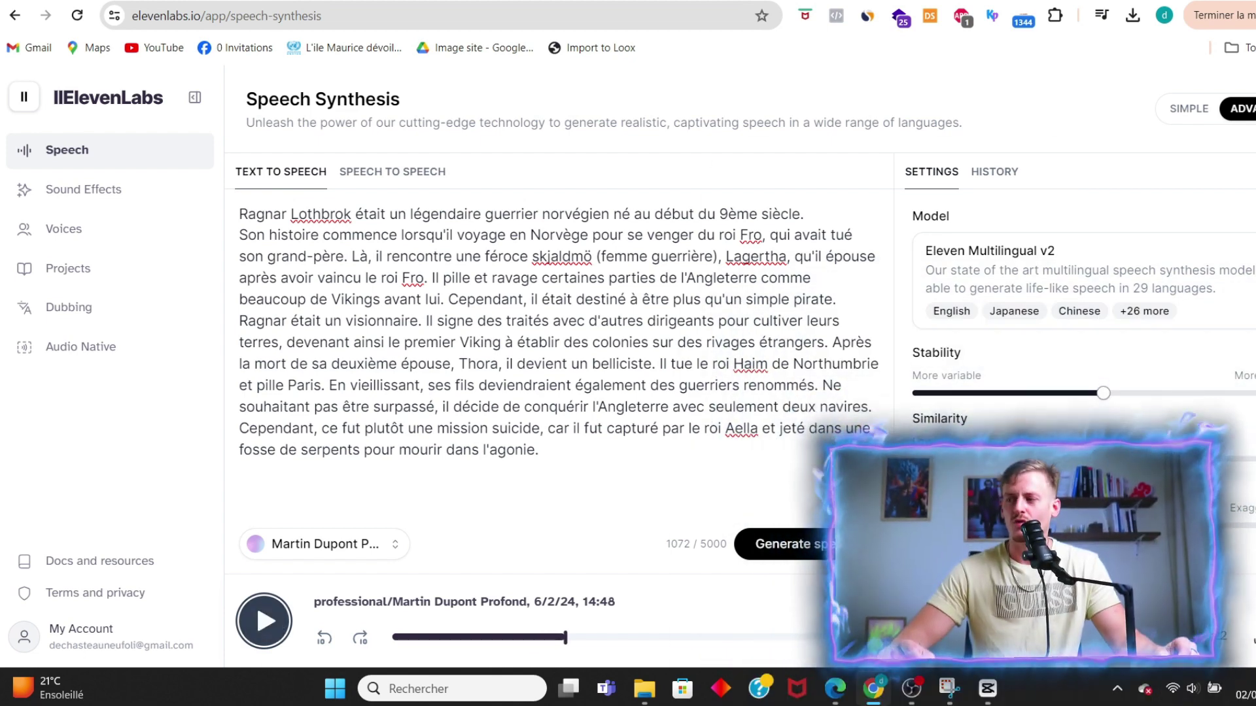
pyautogui.click(1248, 634)
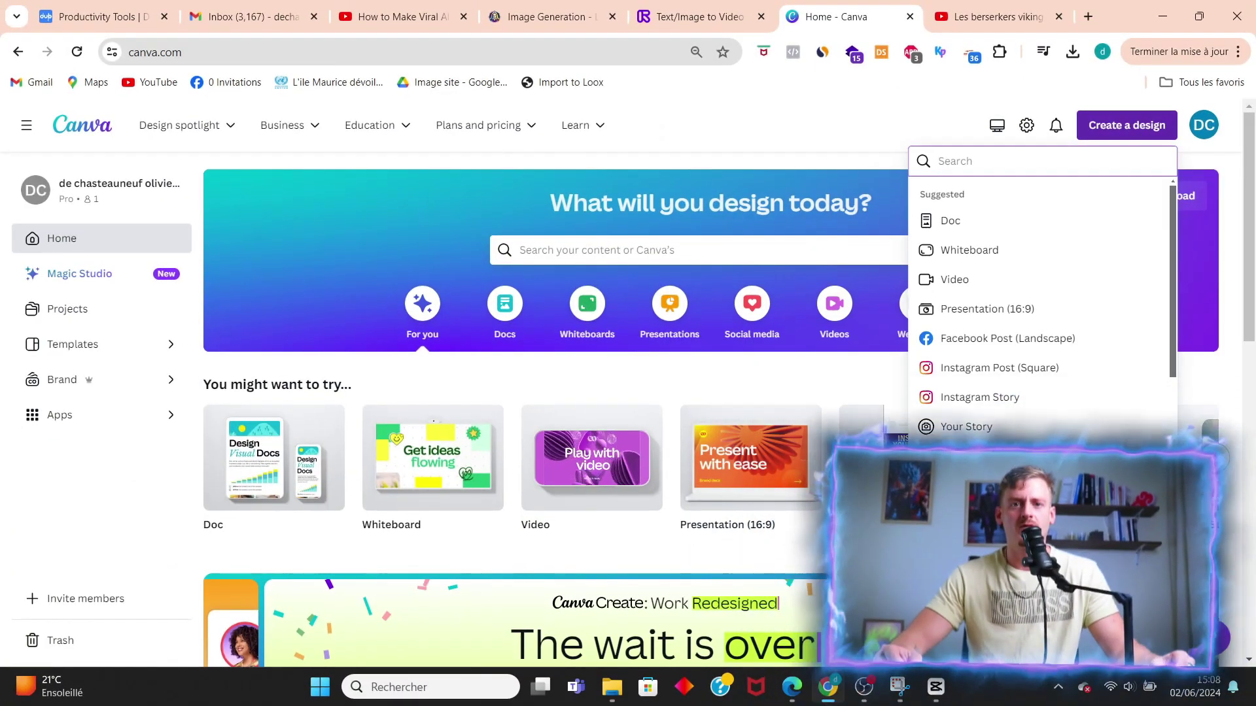
# Create a 1000 × 1000 px design in Canva and search its elements for "viking"
pyautogui.click(1010, 356)
pyautogui.click(231, 166)
pyautogui.write('v')
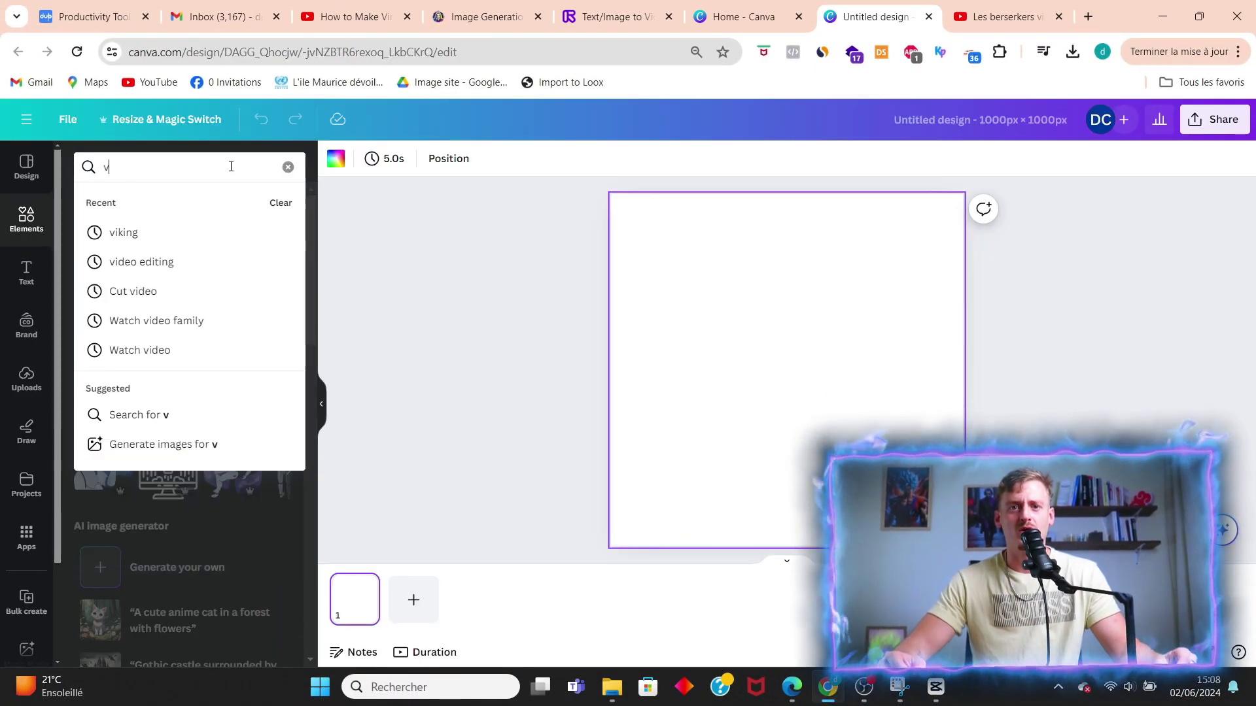
pyautogui.write('iking')
pyautogui.press('Return')
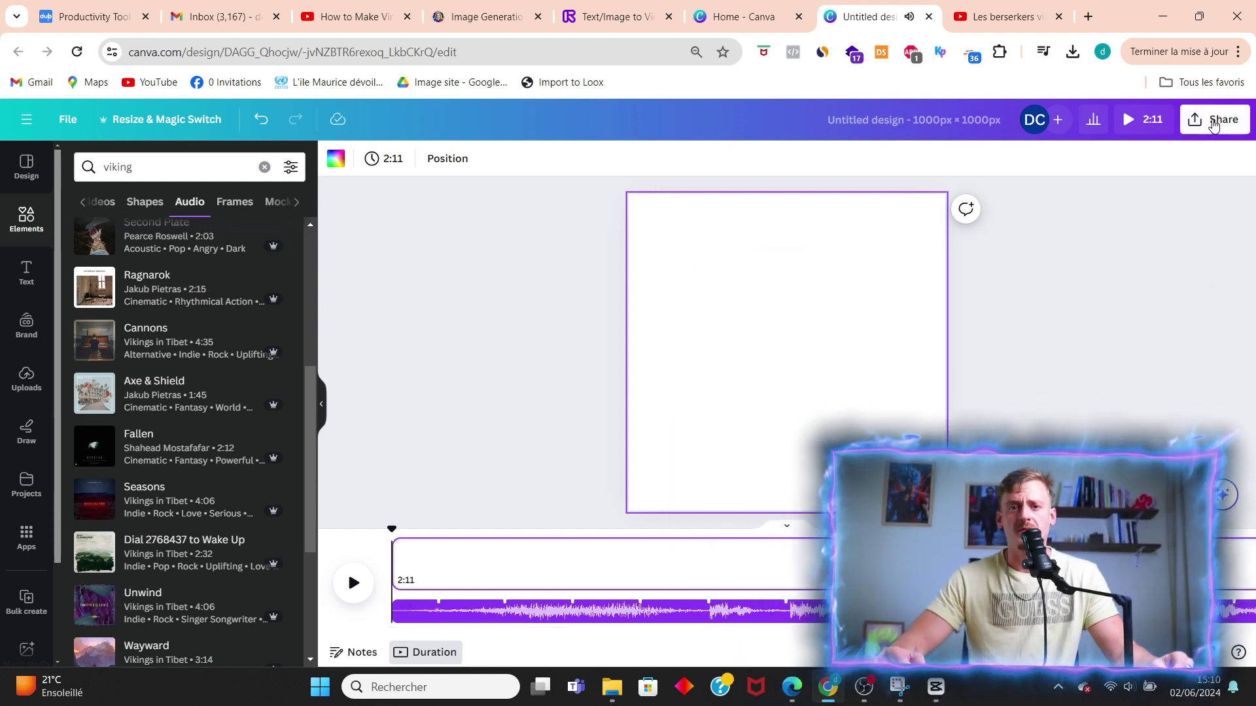
# Download the Canva design containing the music track as an MP4 video
pyautogui.click(1214, 119)
pyautogui.click(989, 403)
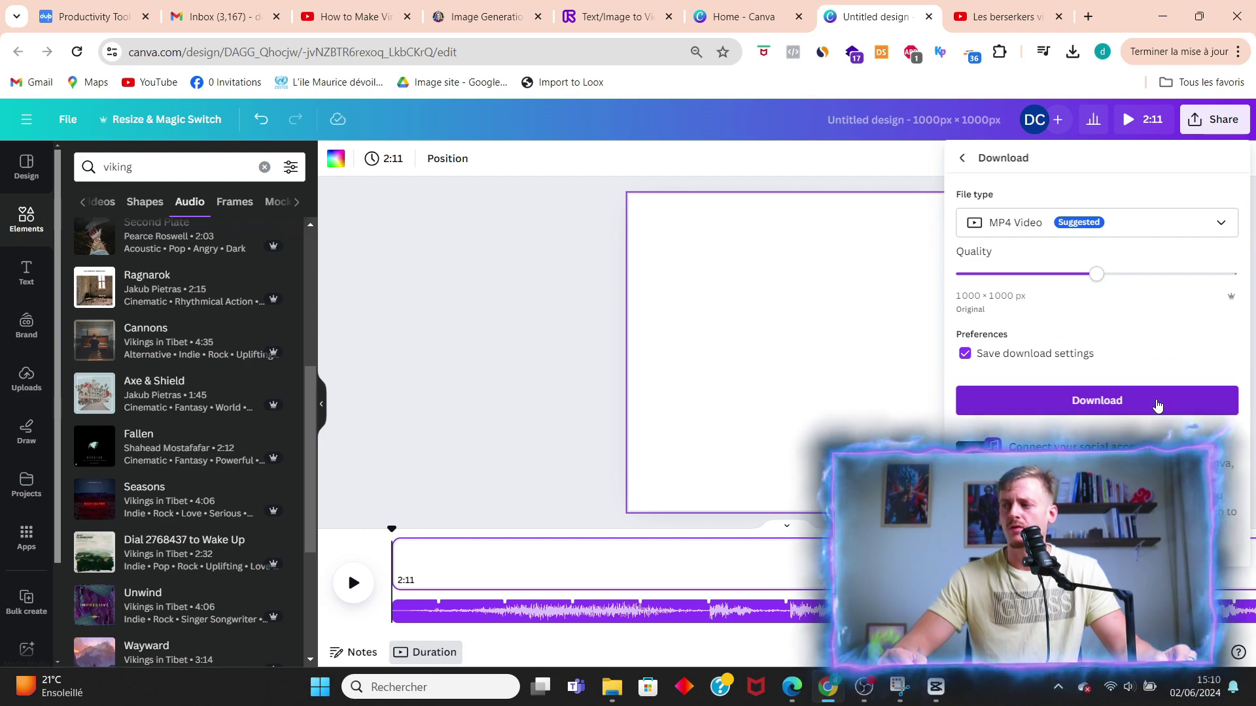
pyautogui.click(1149, 400)
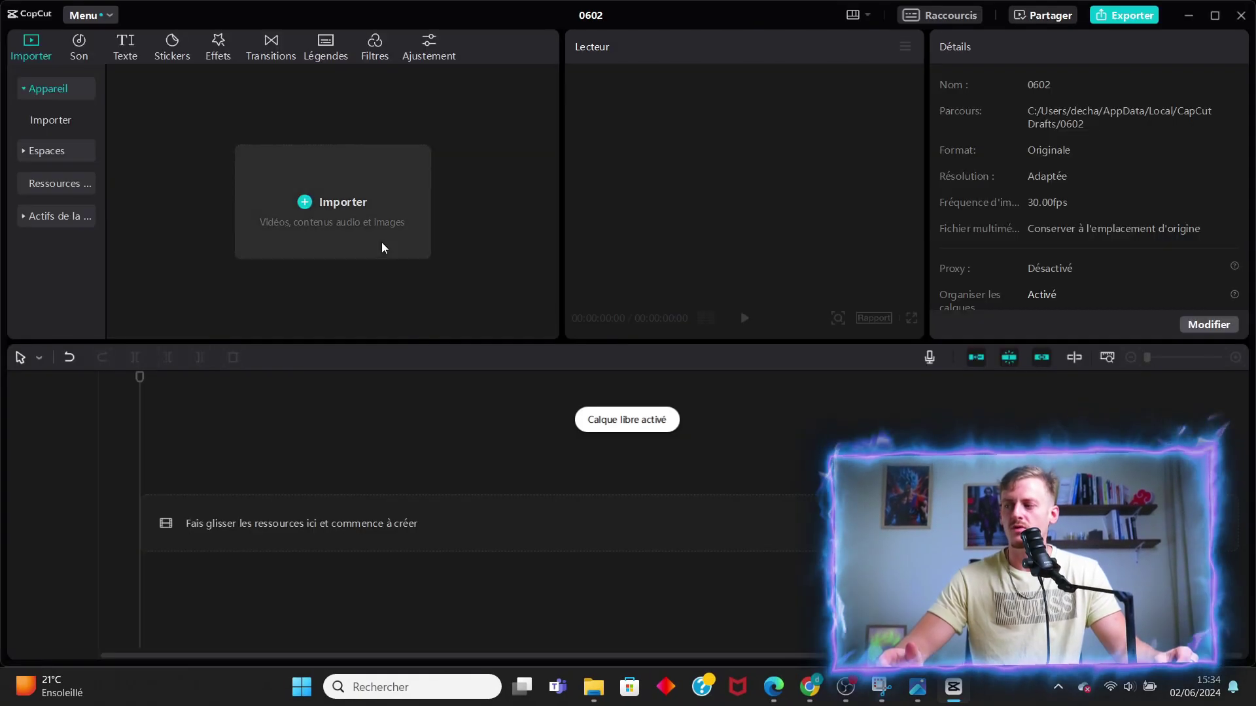
# Import the Gen-2 Ragnar video clips from the Téléchargements folder into the CapCut project
pyautogui.click(381, 246)
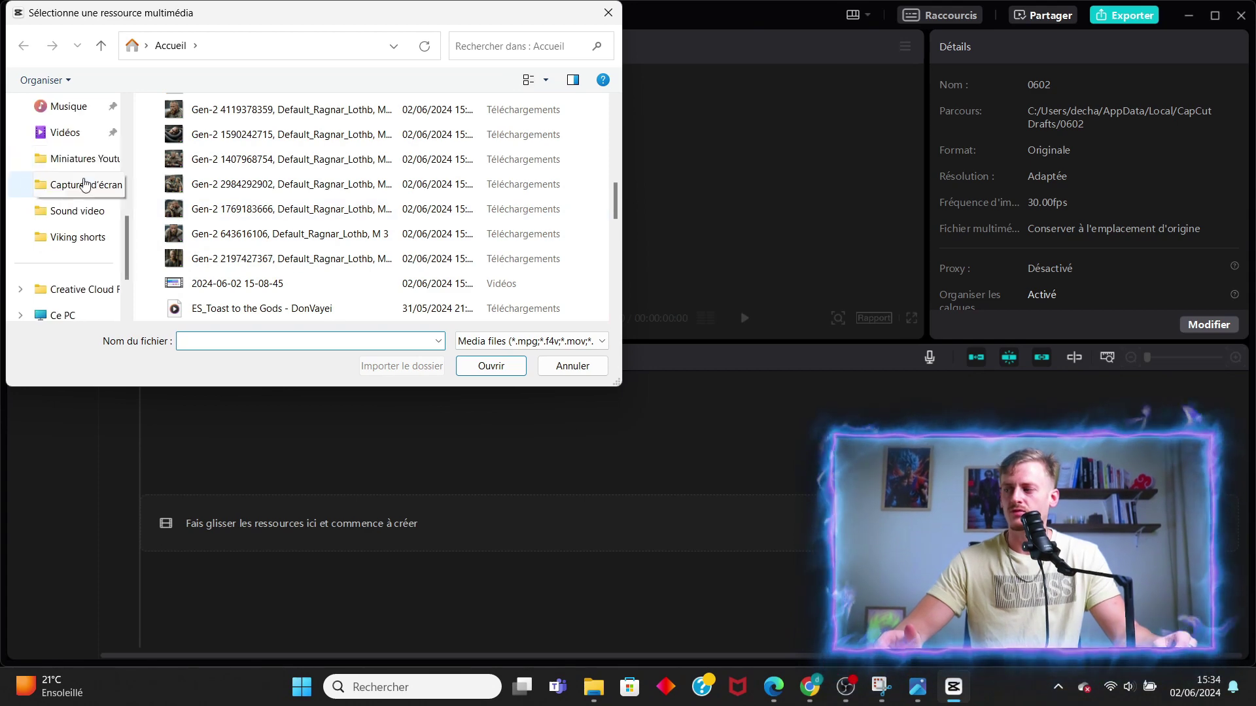
pyautogui.click(66, 102)
pyautogui.moveTo(196, 157); pyautogui.dragTo(385, 195)
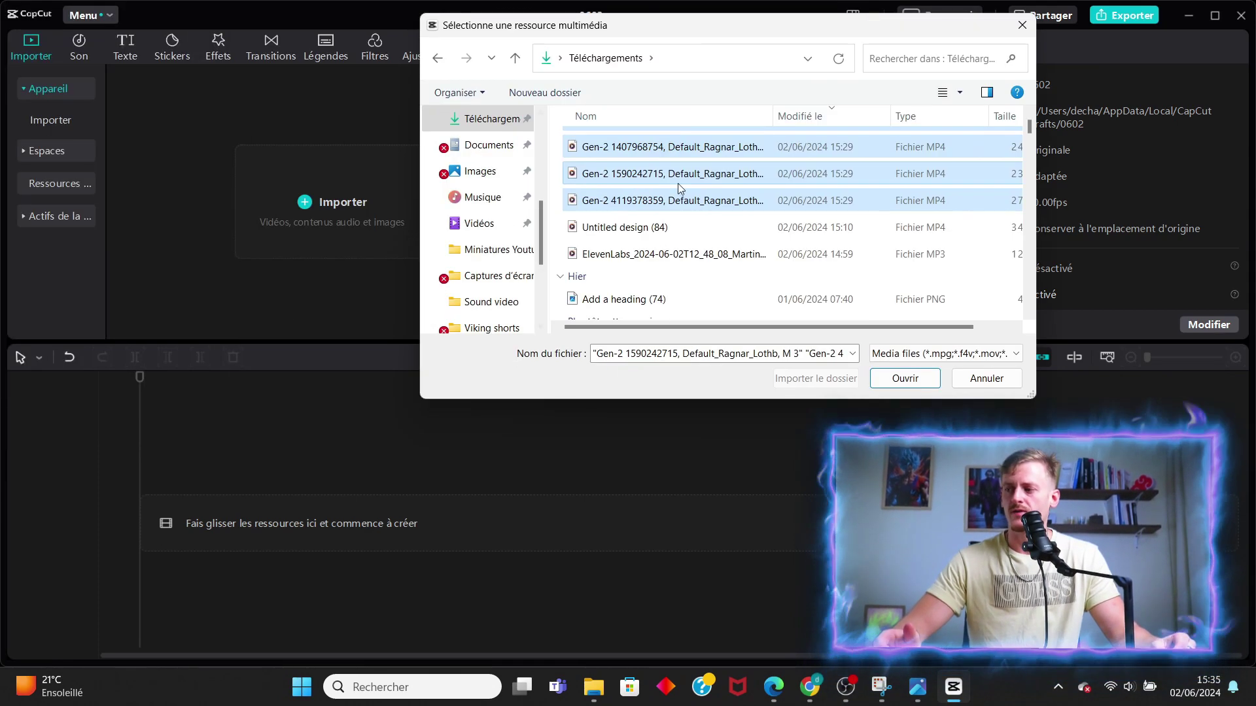
pyautogui.press('Return')
# Bring the ElevenLabs narration MP3 from the Téléchargements folder into CapCut and place it at the start of the timeline
pyautogui.click(594, 687)
pyautogui.click(295, 482)
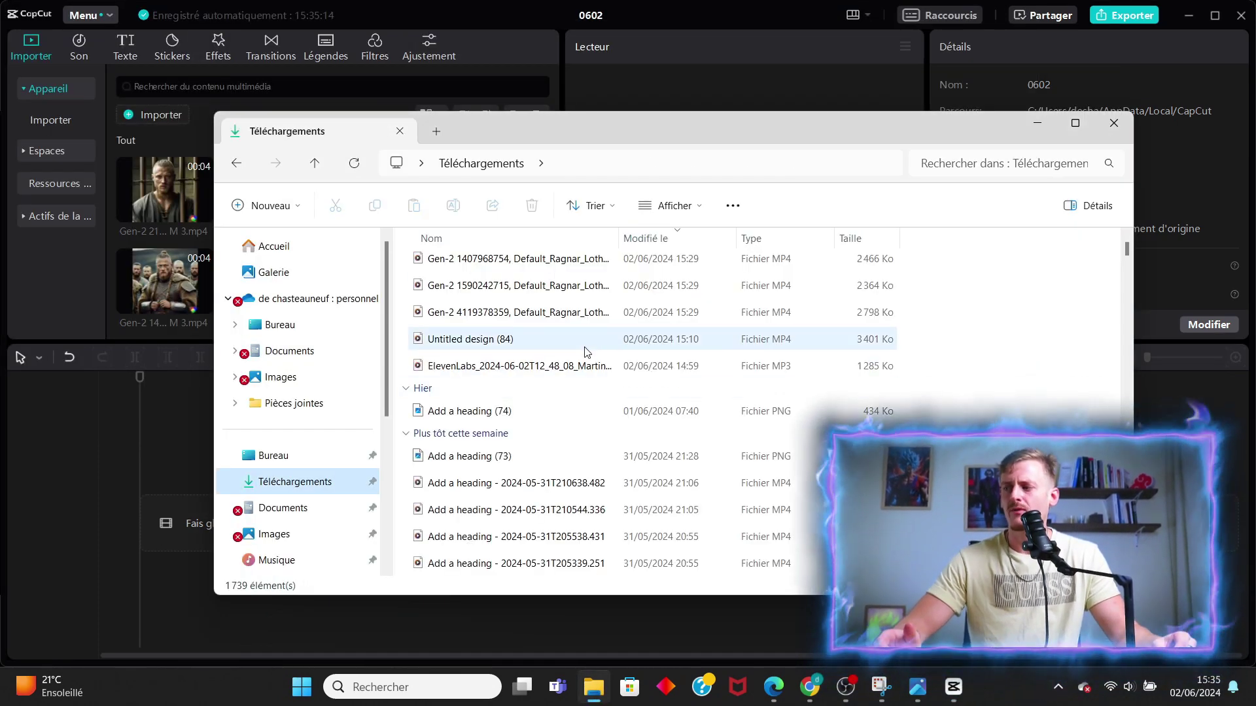
pyautogui.click(592, 367)
pyautogui.moveTo(157, 283); pyautogui.dragTo(164, 288)
pyautogui.moveTo(498, 281); pyautogui.dragTo(155, 576)
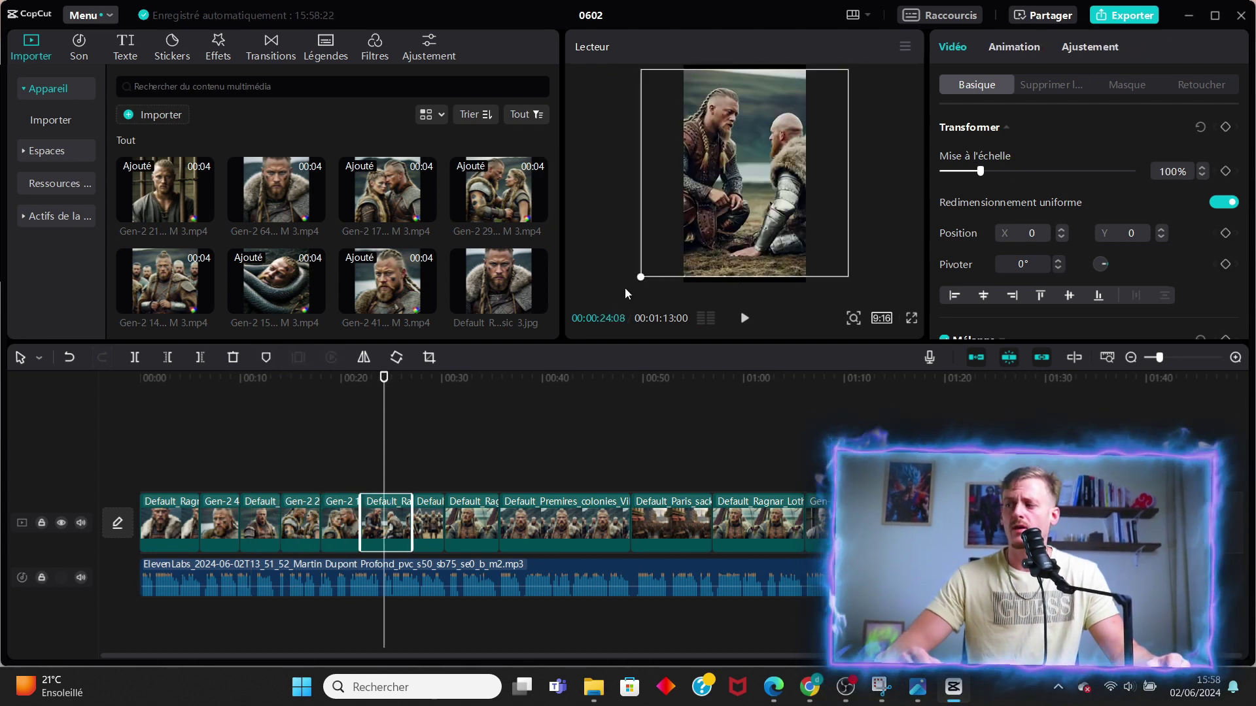
pyautogui.click(426, 379)
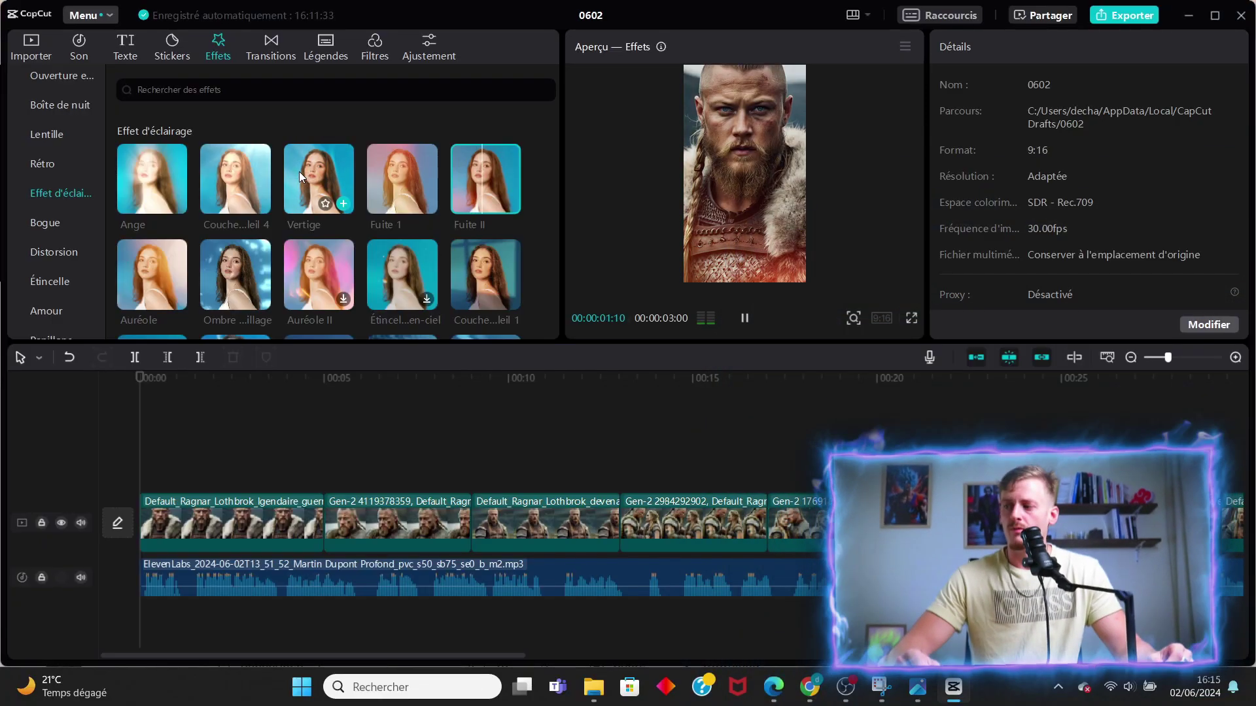
# Apply the Vertige lighting effect across the whole timeline and give the first clip the Zoom 1 intro animation
pyautogui.moveTo(311, 172); pyautogui.dragTo(1236, 478)
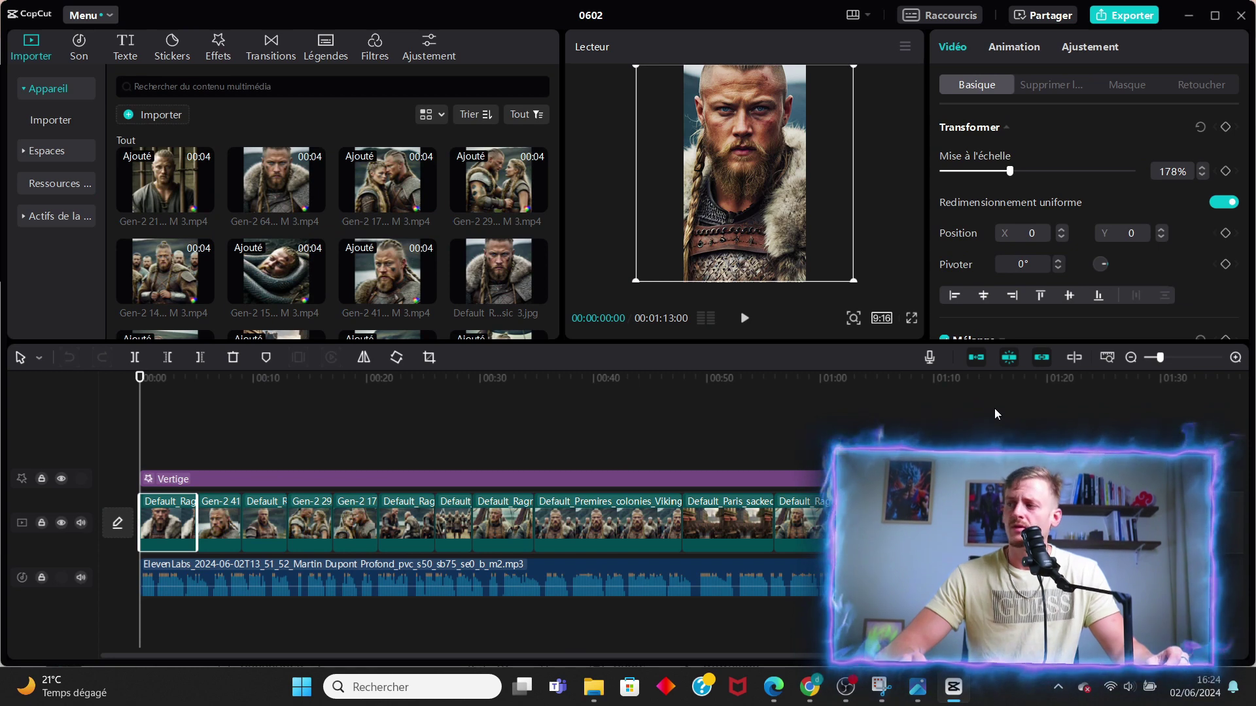
pyautogui.click(1014, 48)
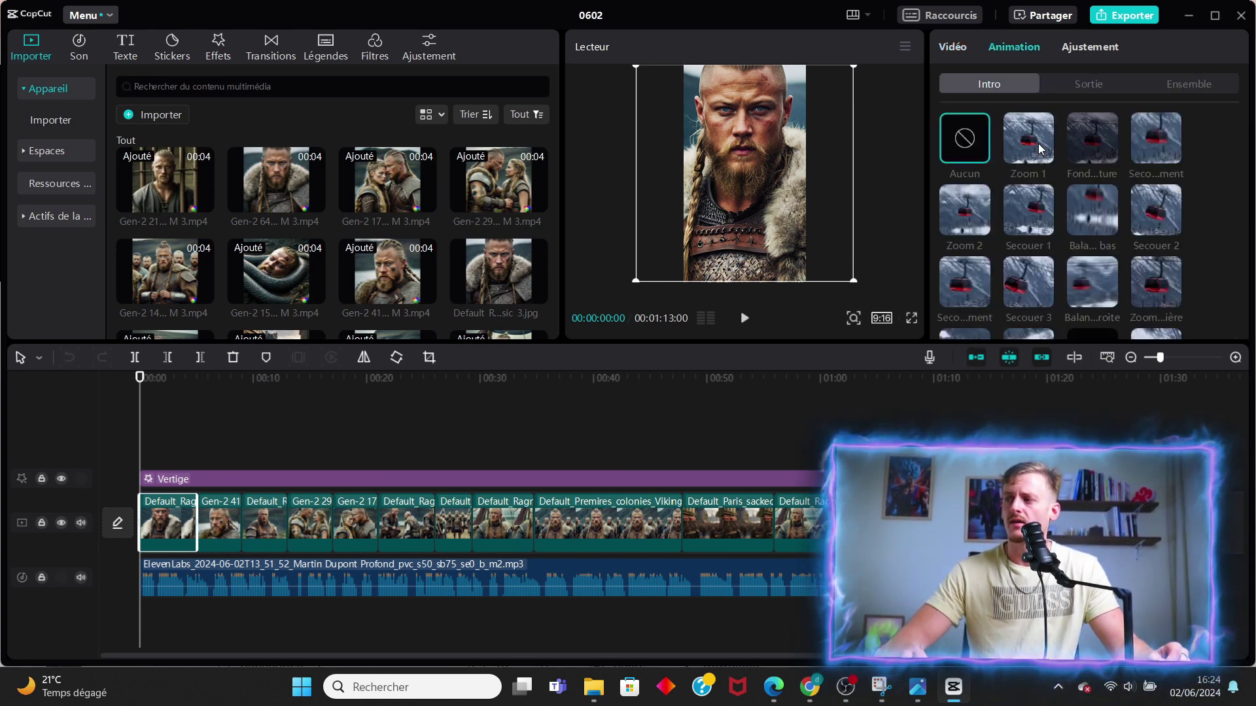
pyautogui.click(1040, 149)
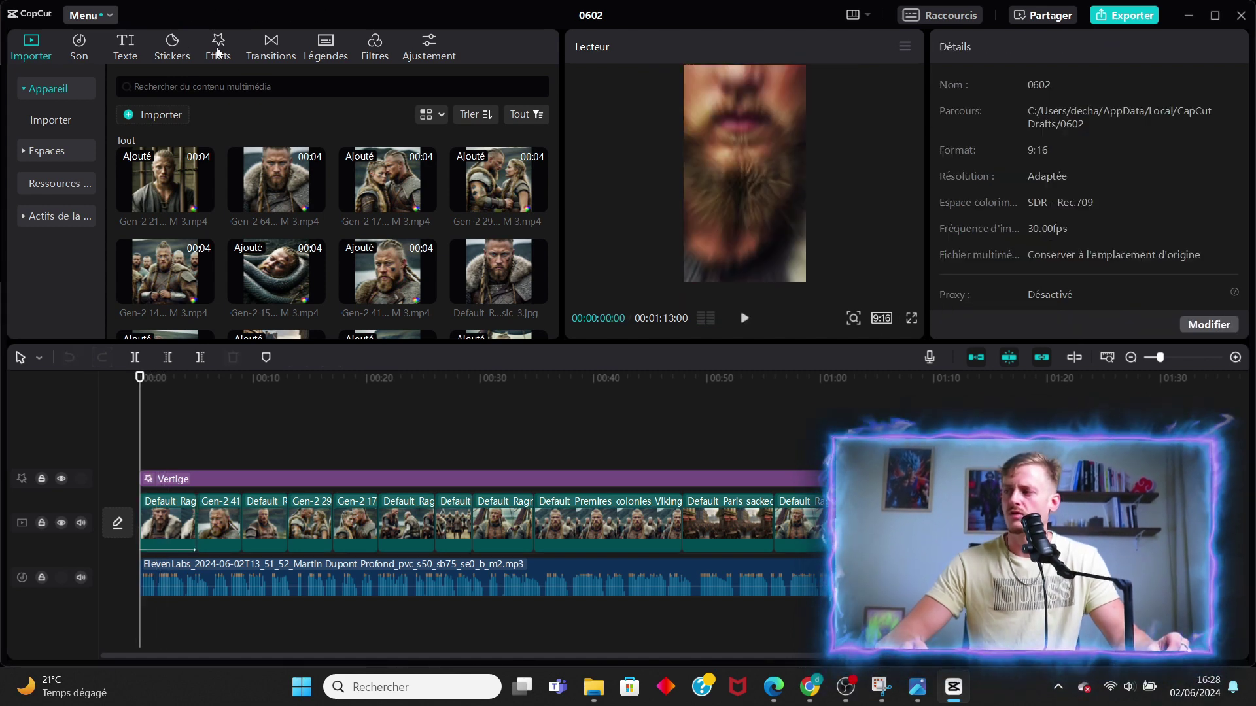
# Add the Gauche transition between the first and second clips and play it back
pyautogui.click(269, 51)
pyautogui.moveTo(318, 98); pyautogui.dragTo(200, 526)
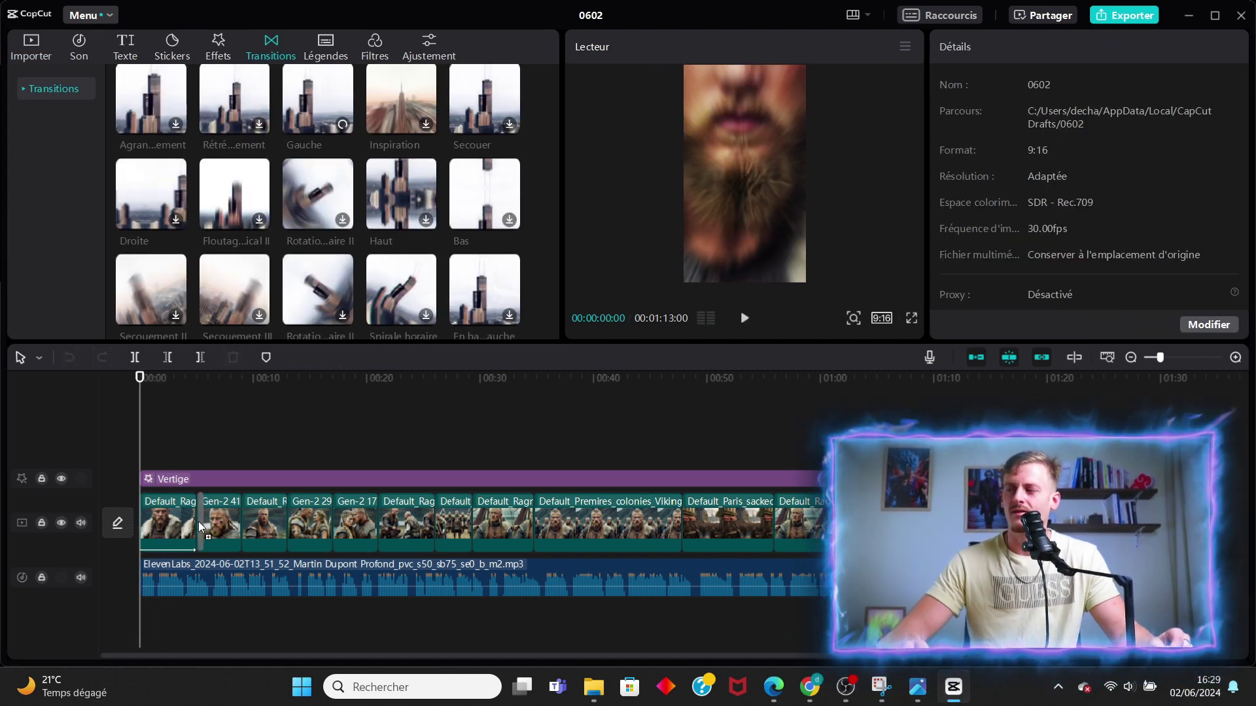
pyautogui.click(746, 319)
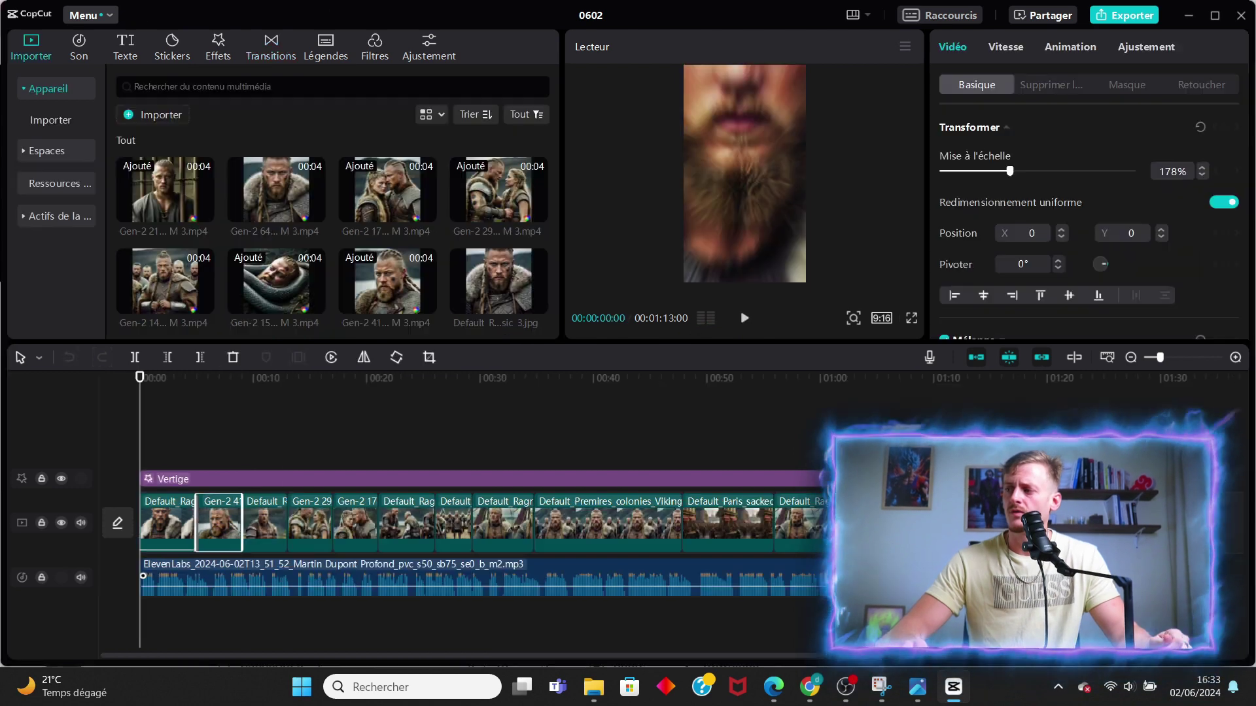
# Apply the Pendule 2 combined animation to the second clip, the Gen-2 Ragnar video
pyautogui.moveTo(1165, 359); pyautogui.dragTo(1169, 359)
pyautogui.moveTo(155, 391); pyautogui.dragTo(388, 395)
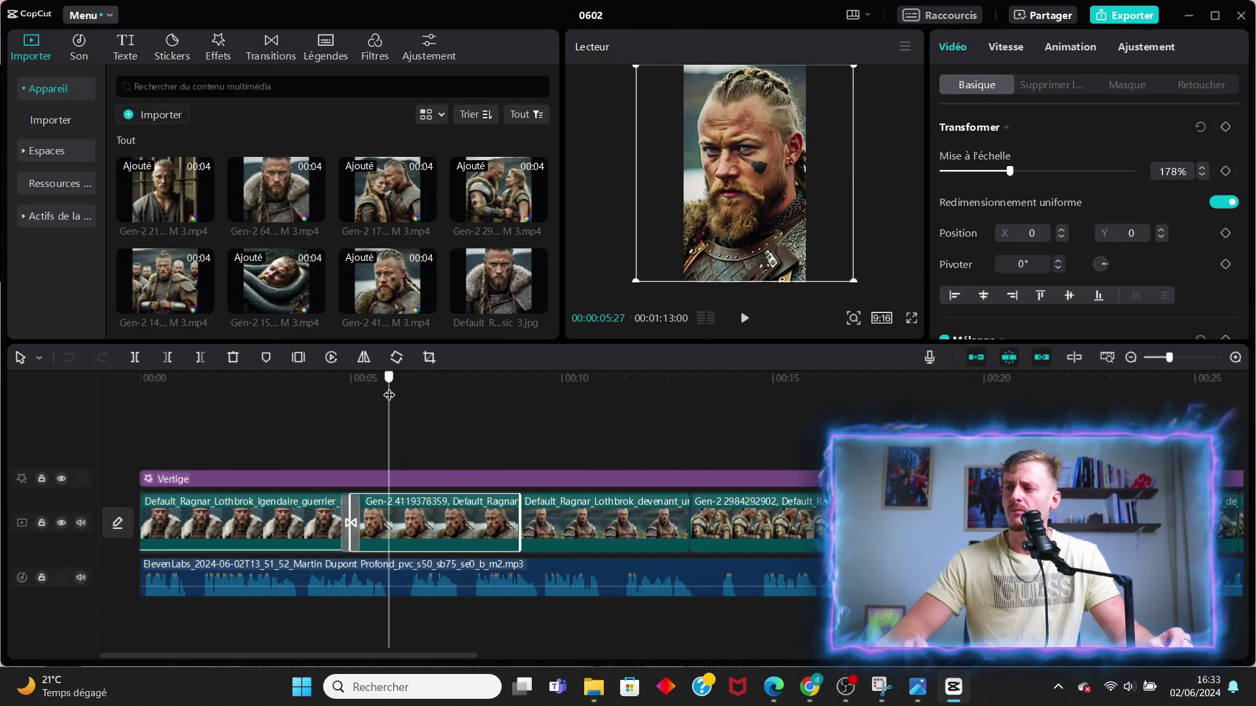
pyautogui.click(1070, 47)
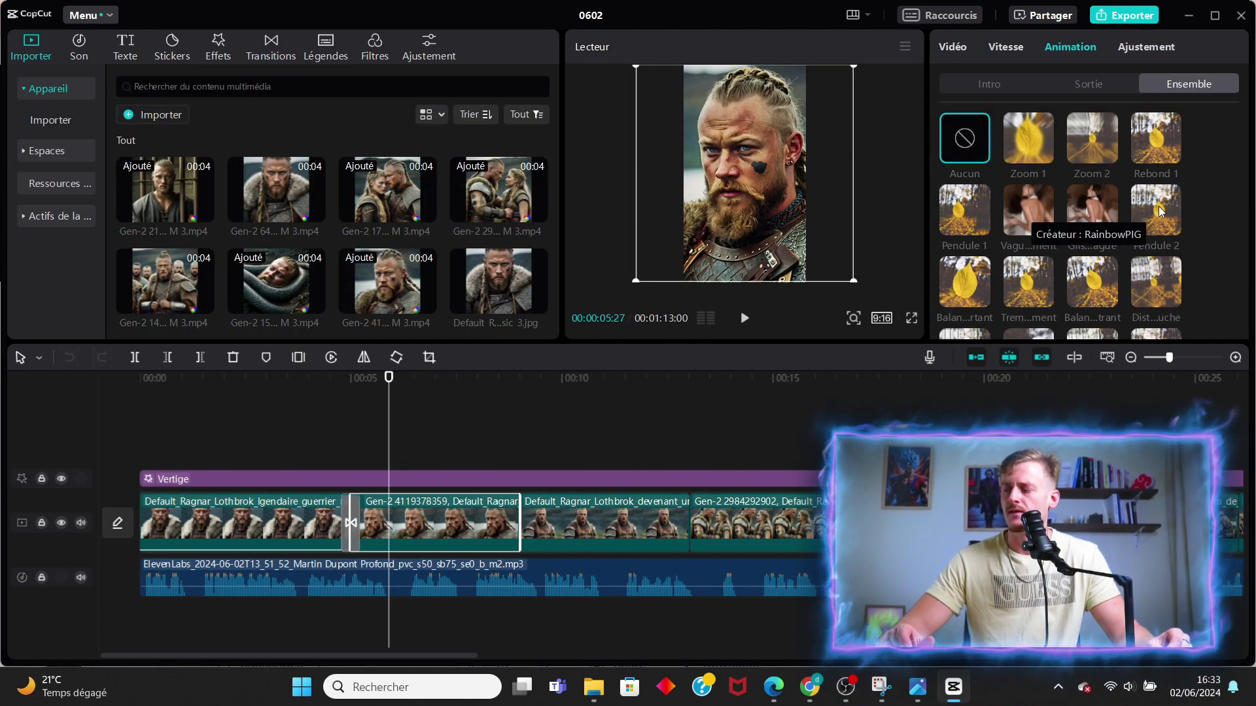
pyautogui.click(1156, 209)
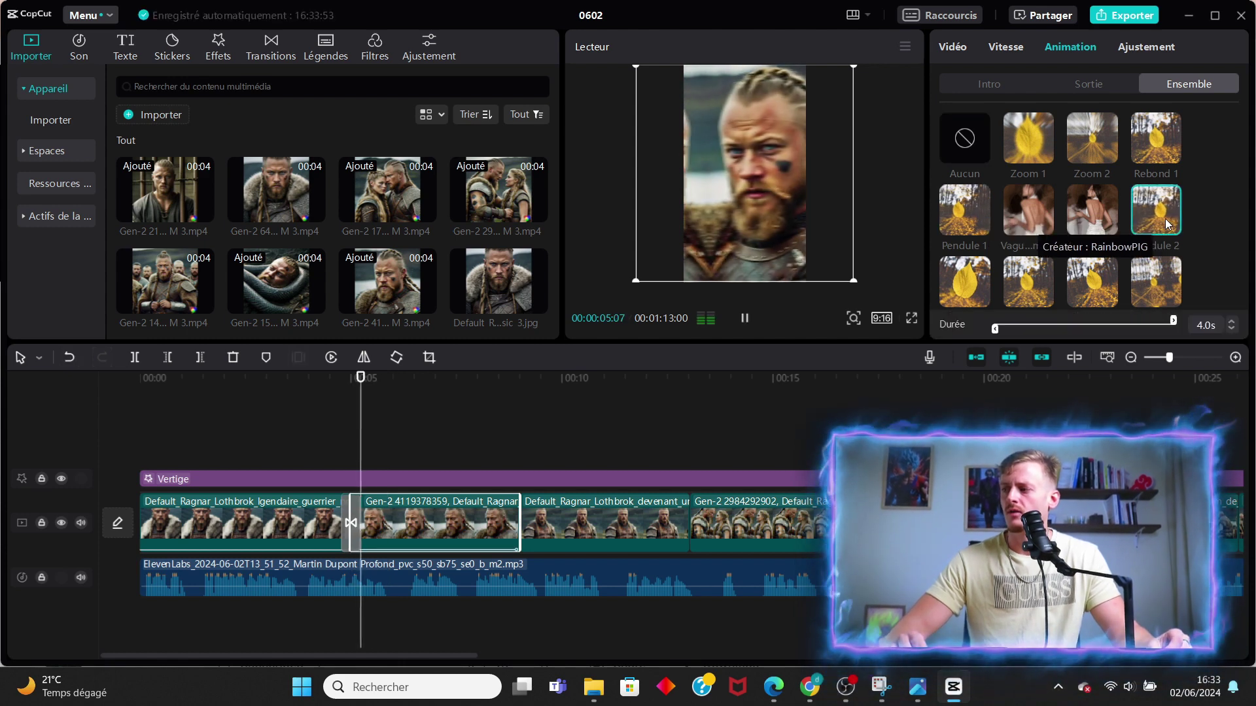
# Add the Gauche transition between the second and third clips and apply an animation to the third clip
pyautogui.click(270, 47)
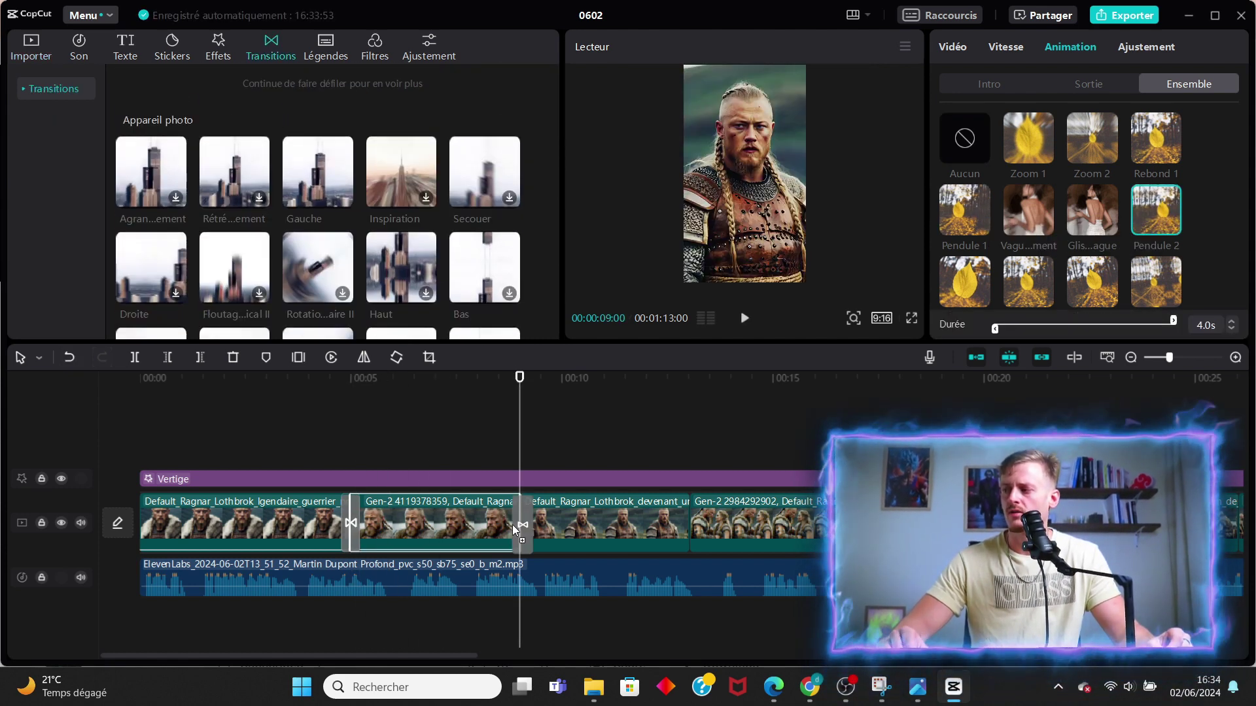
pyautogui.click(342, 197)
pyautogui.click(608, 513)
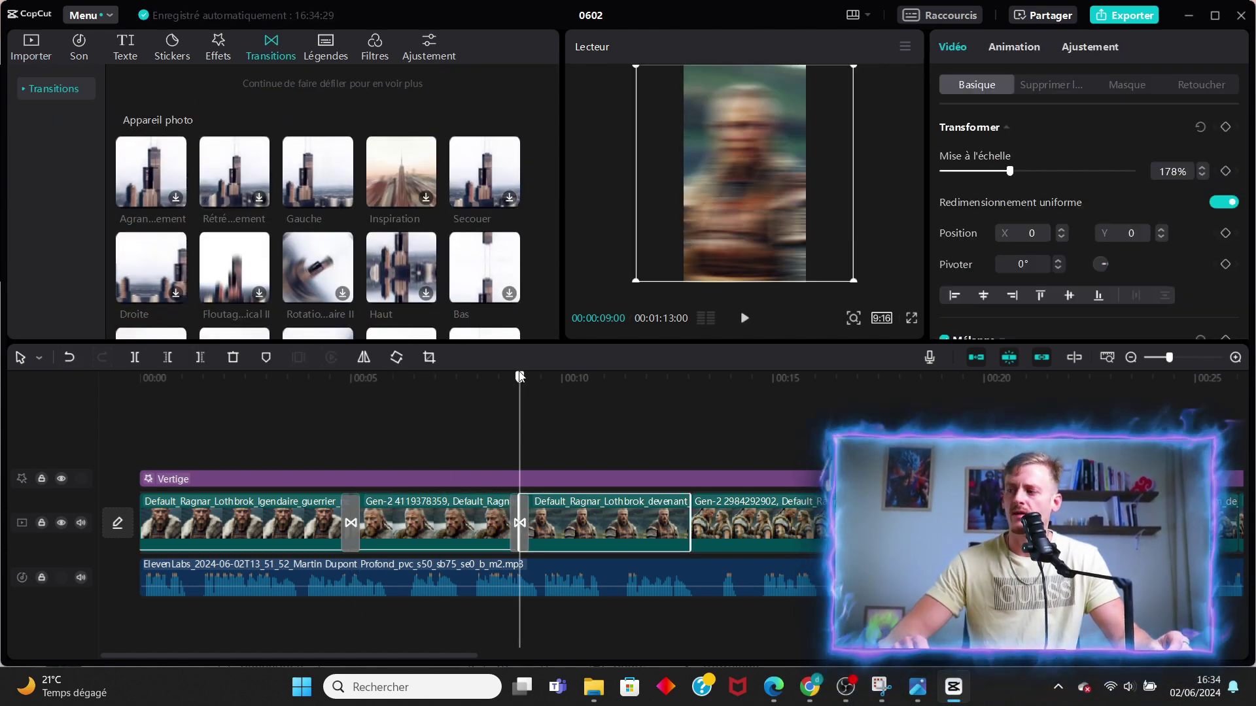
pyautogui.moveTo(520, 376); pyautogui.dragTo(559, 390)
pyautogui.click(1201, 84)
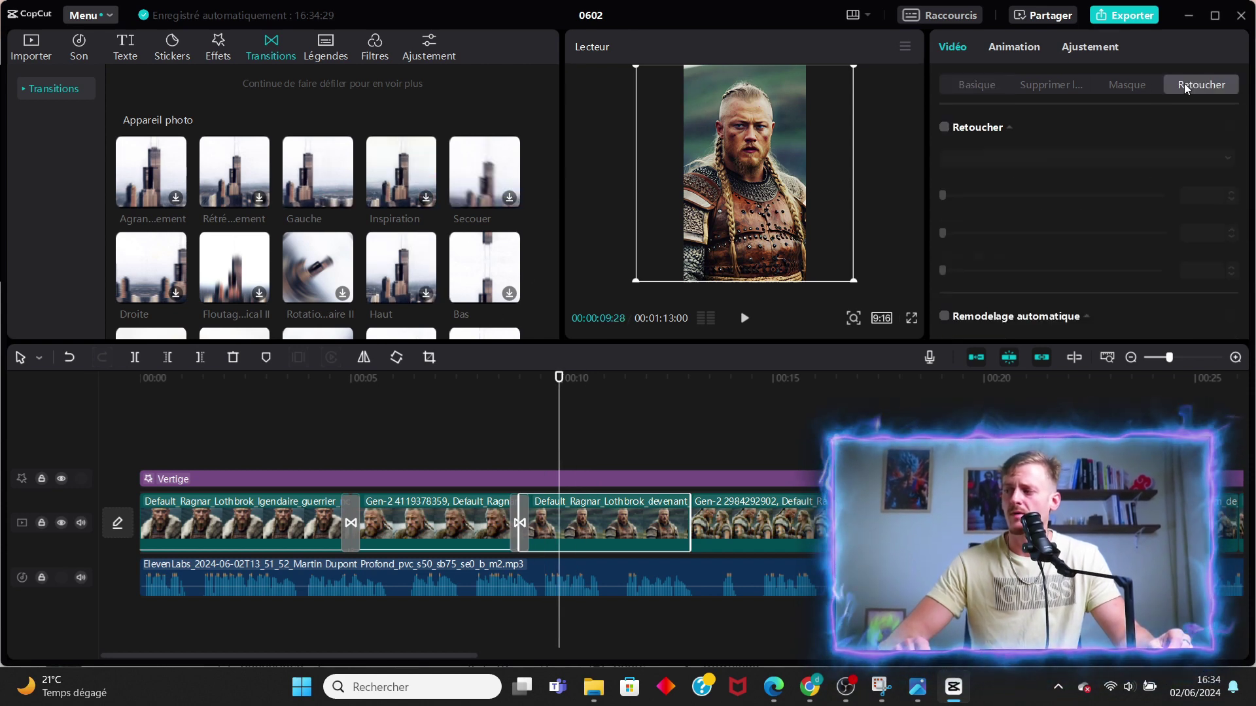
pyautogui.click(1014, 46)
pyautogui.click(1028, 219)
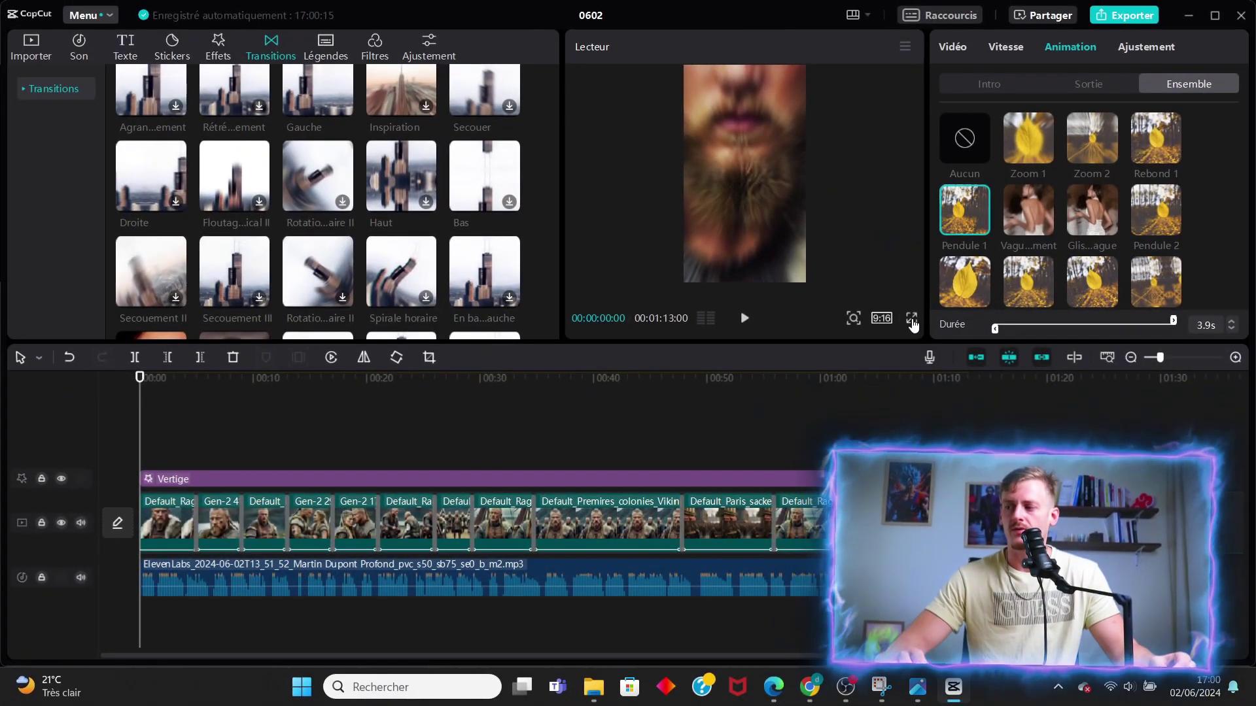
# Preview the edited sequence in full screen from the start
pyautogui.click(912, 321)
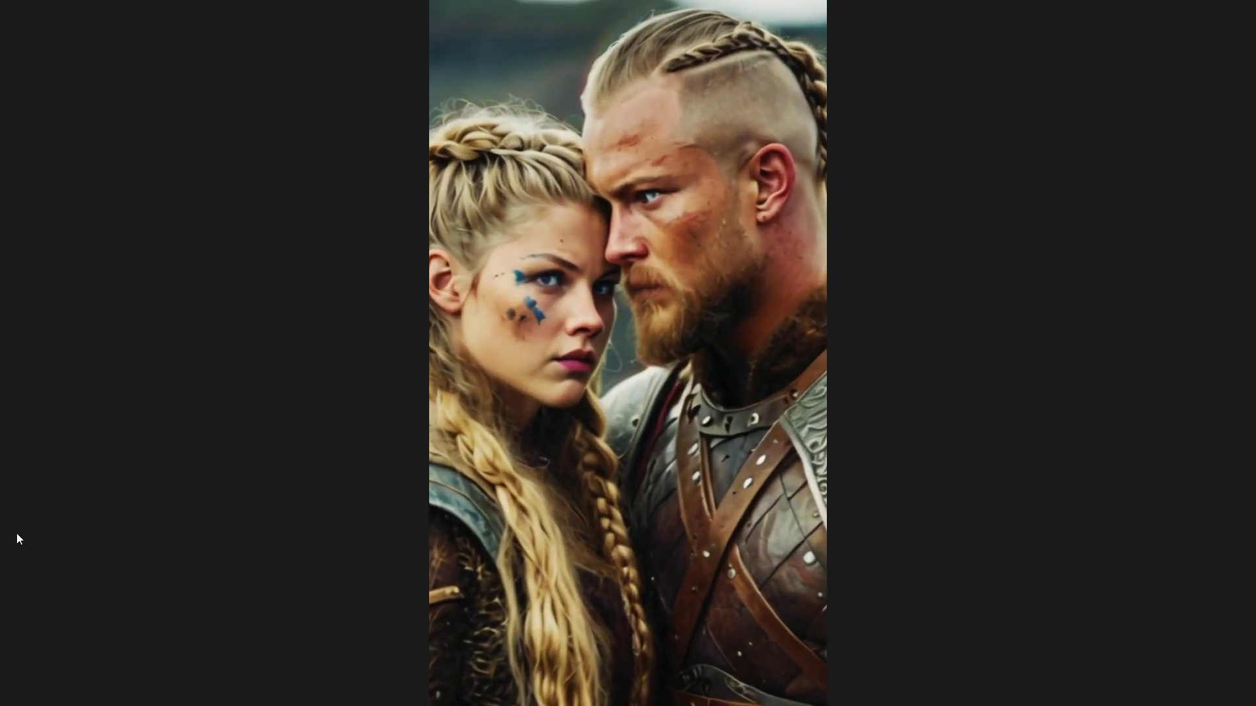
pyautogui.press('Escape')
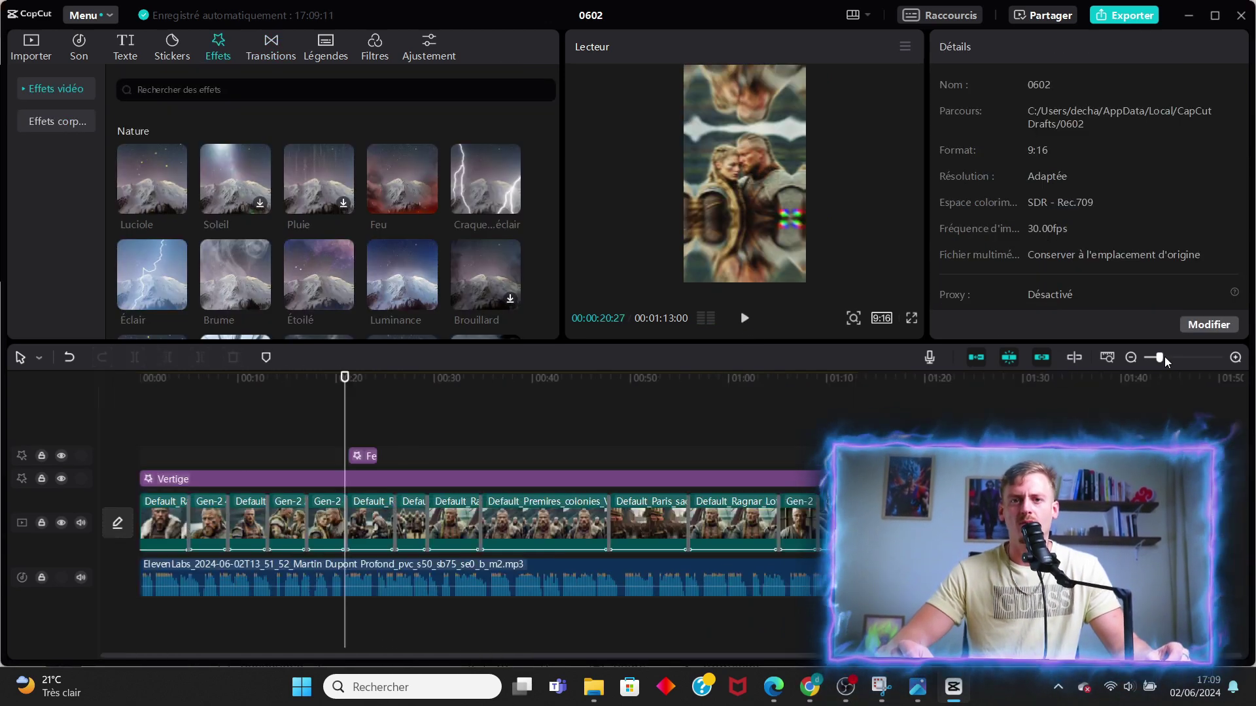
# Fit the Feu effect to the length of the sixth clip and extend the Coucher de soleil 1 effect along the timeline
pyautogui.moveTo(379, 451); pyautogui.dragTo(377, 455)
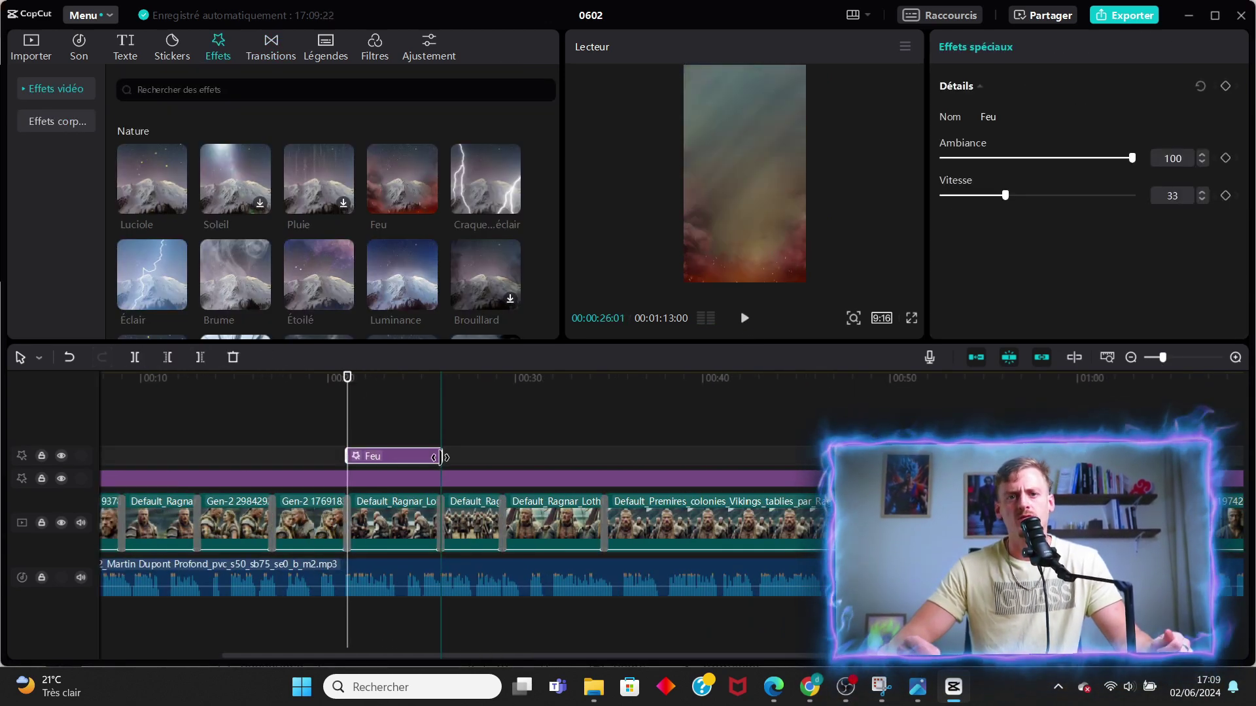
pyautogui.click(744, 318)
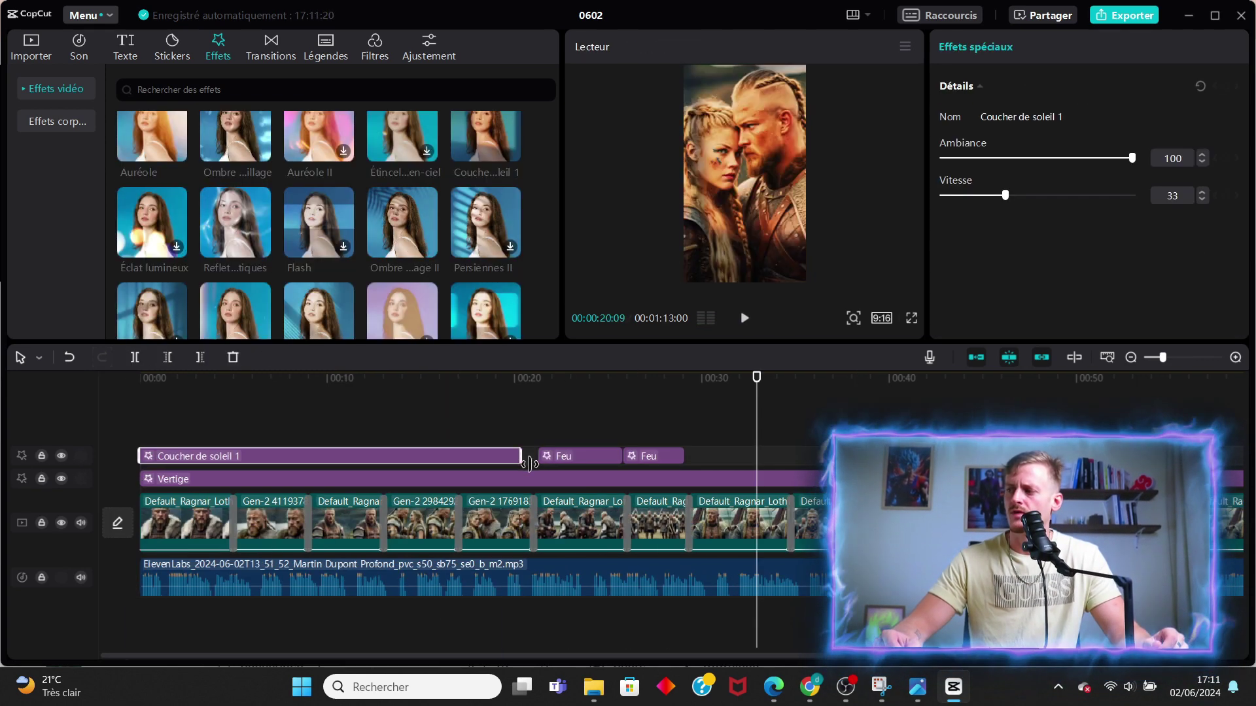
pyautogui.moveTo(530, 463); pyautogui.dragTo(365, 437)
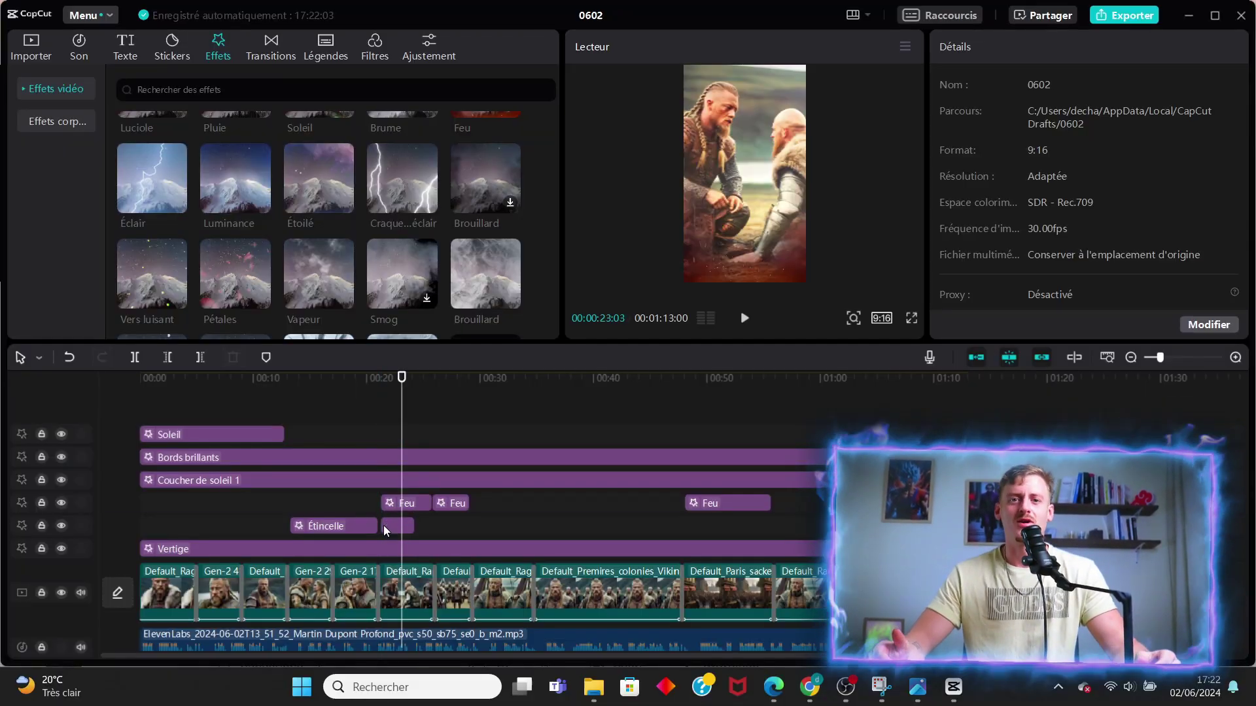
pyautogui.click(383, 524)
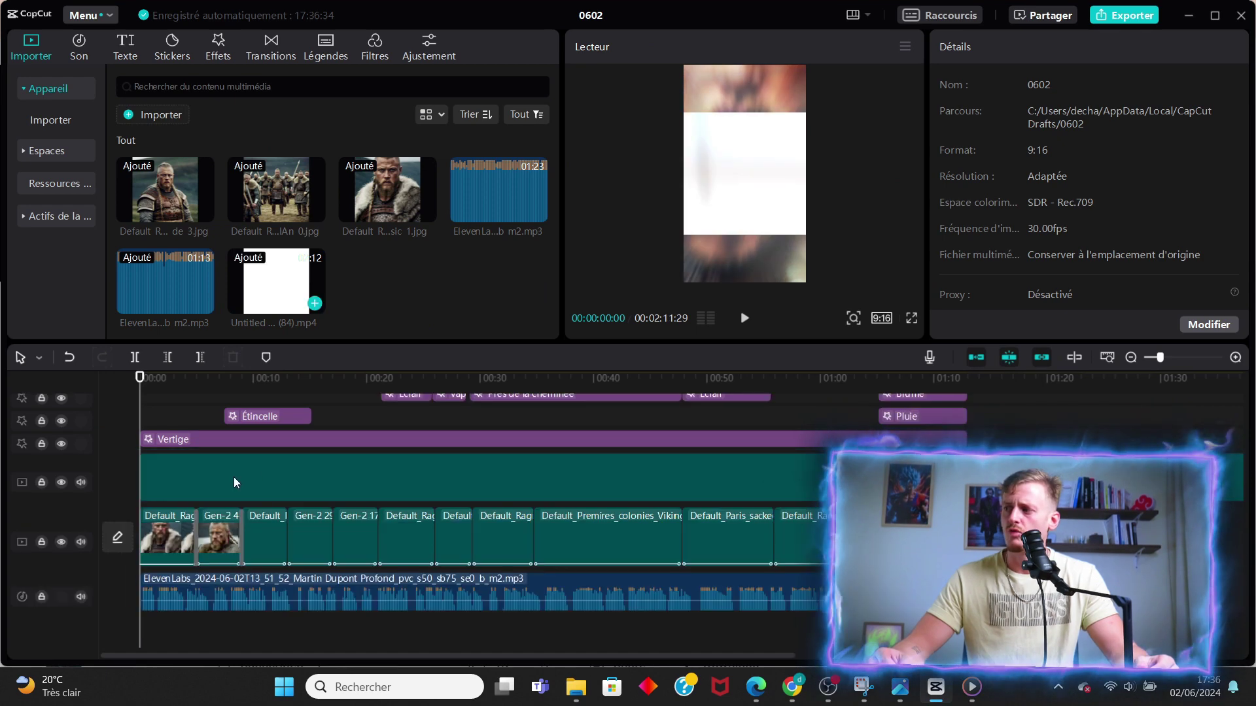
# Align the Untitled design (84) music with the start of the timeline below the narration and lower its volume
pyautogui.moveTo(338, 608); pyautogui.dragTo(146, 608)
pyautogui.click(150, 377)
pyautogui.press('space')
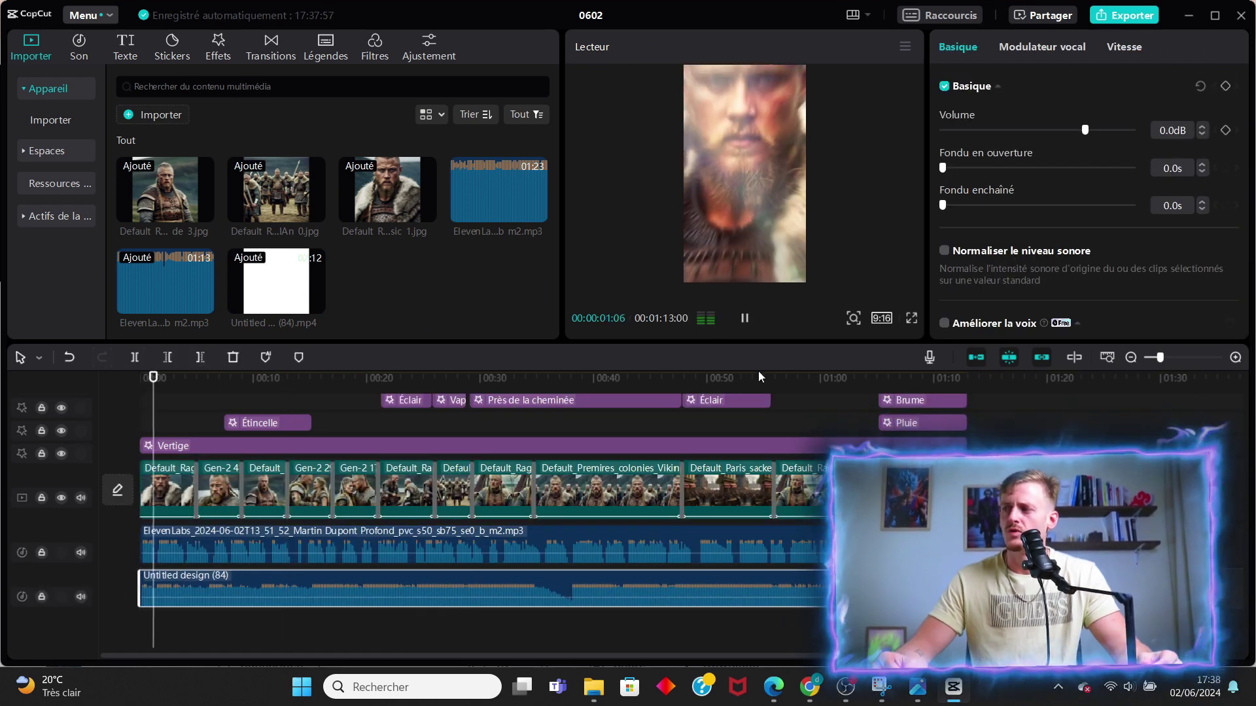
pyautogui.moveTo(1086, 130); pyautogui.dragTo(1049, 136)
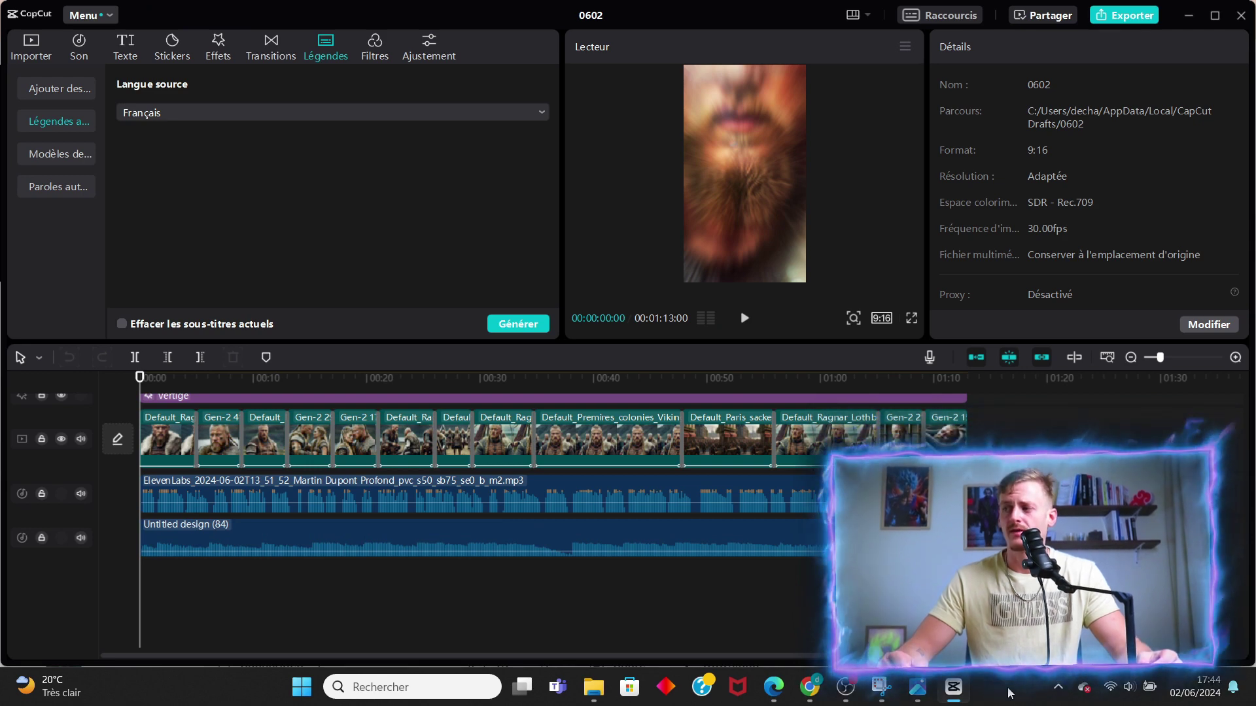
# Generate automatic French captions for the video and open their basic text settings
pyautogui.click(503, 323)
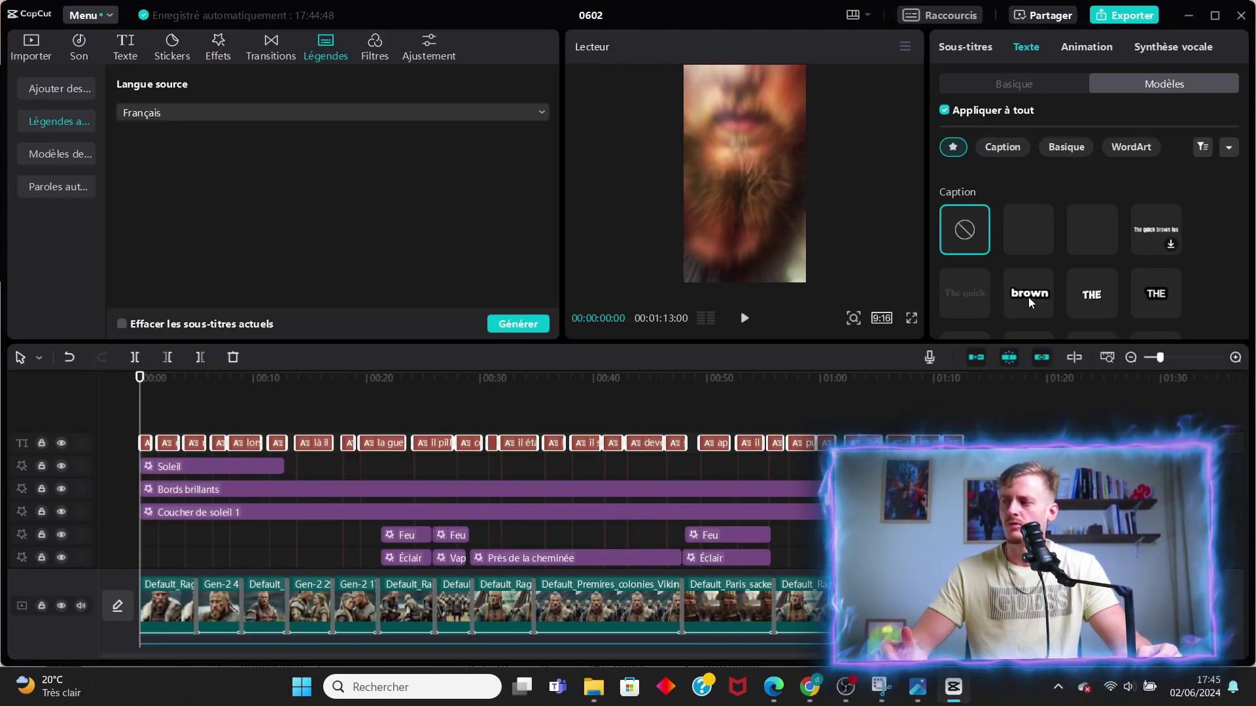
pyautogui.click(744, 318)
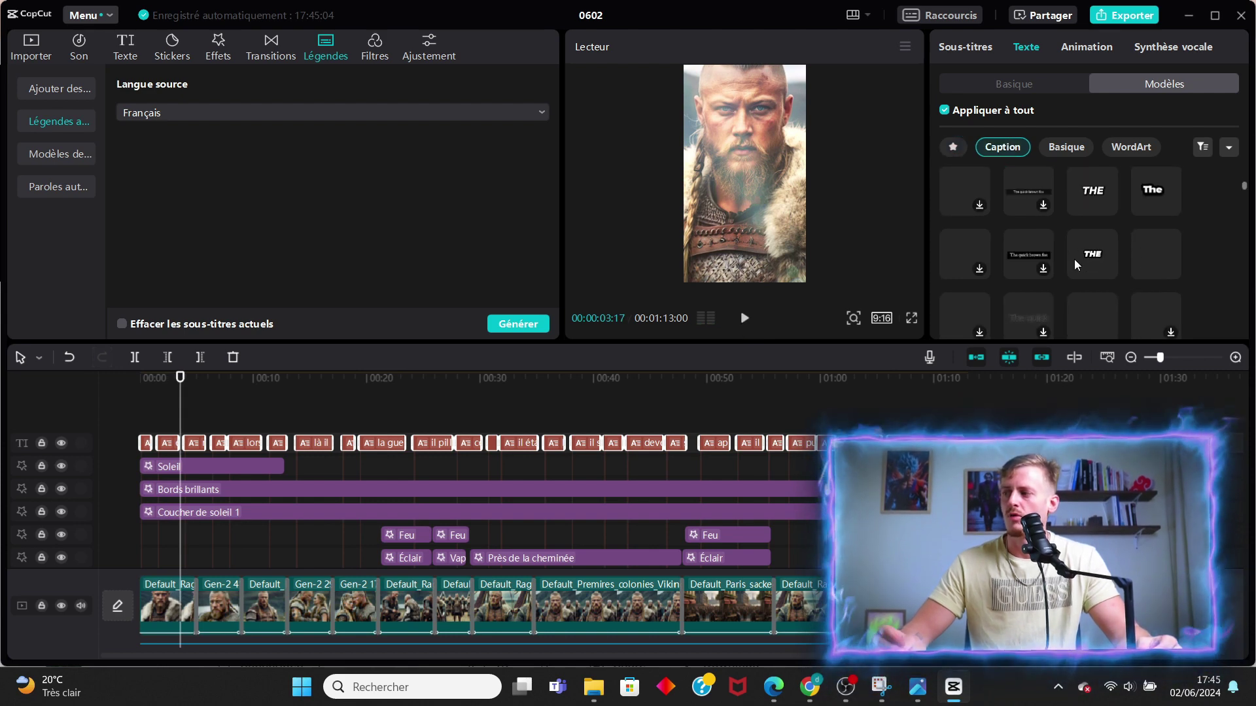
pyautogui.click(1030, 85)
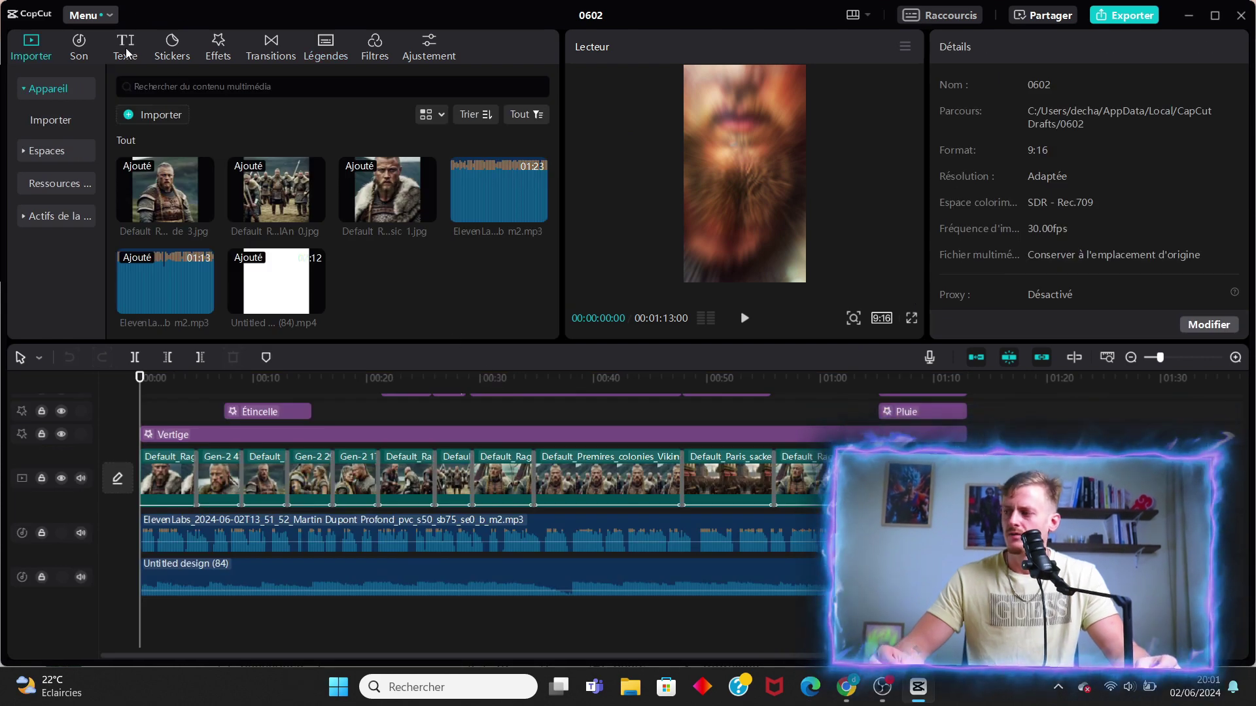
# Add a default text layer spanning the full video and set its content to VikingWar
pyautogui.click(126, 49)
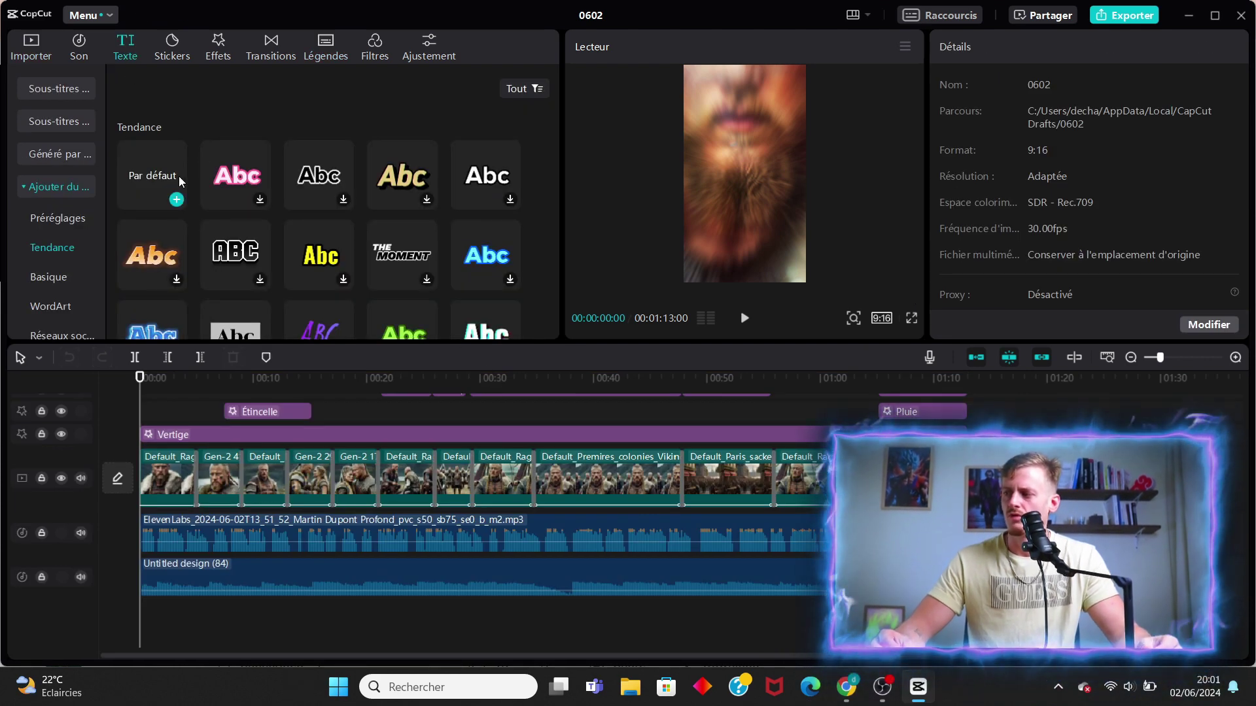
pyautogui.click(156, 175)
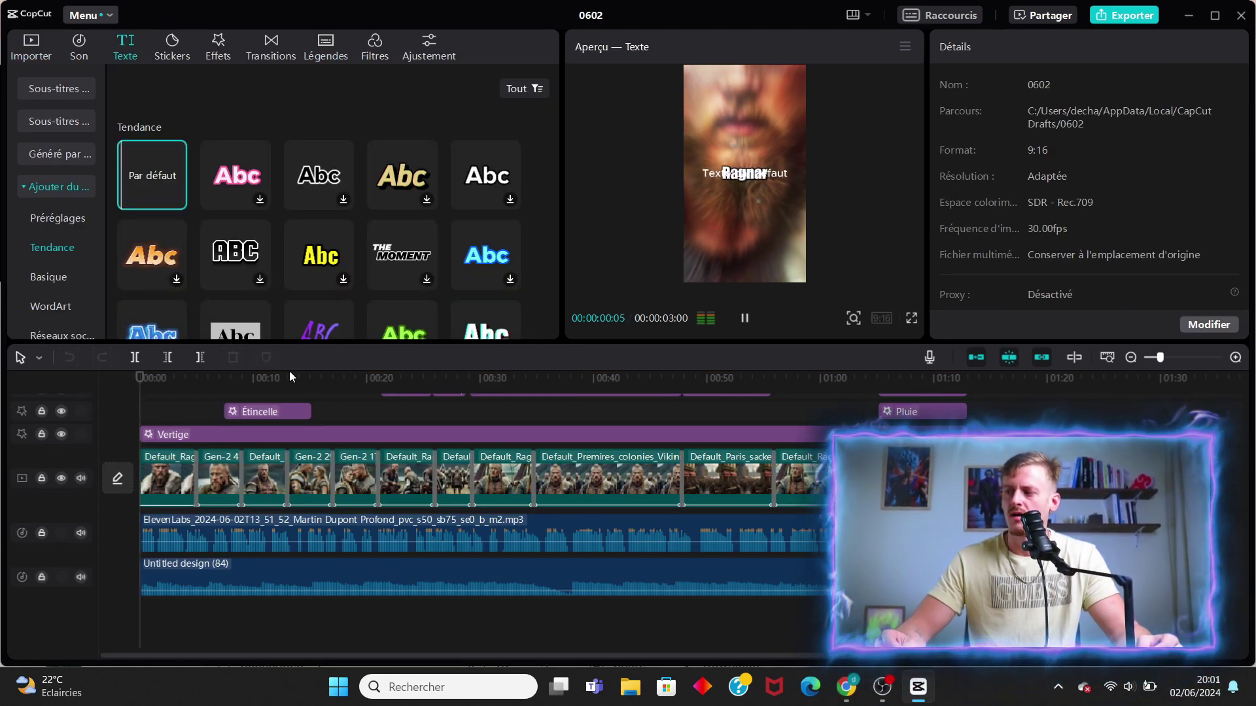
pyautogui.moveTo(152, 175); pyautogui.dragTo(963, 427)
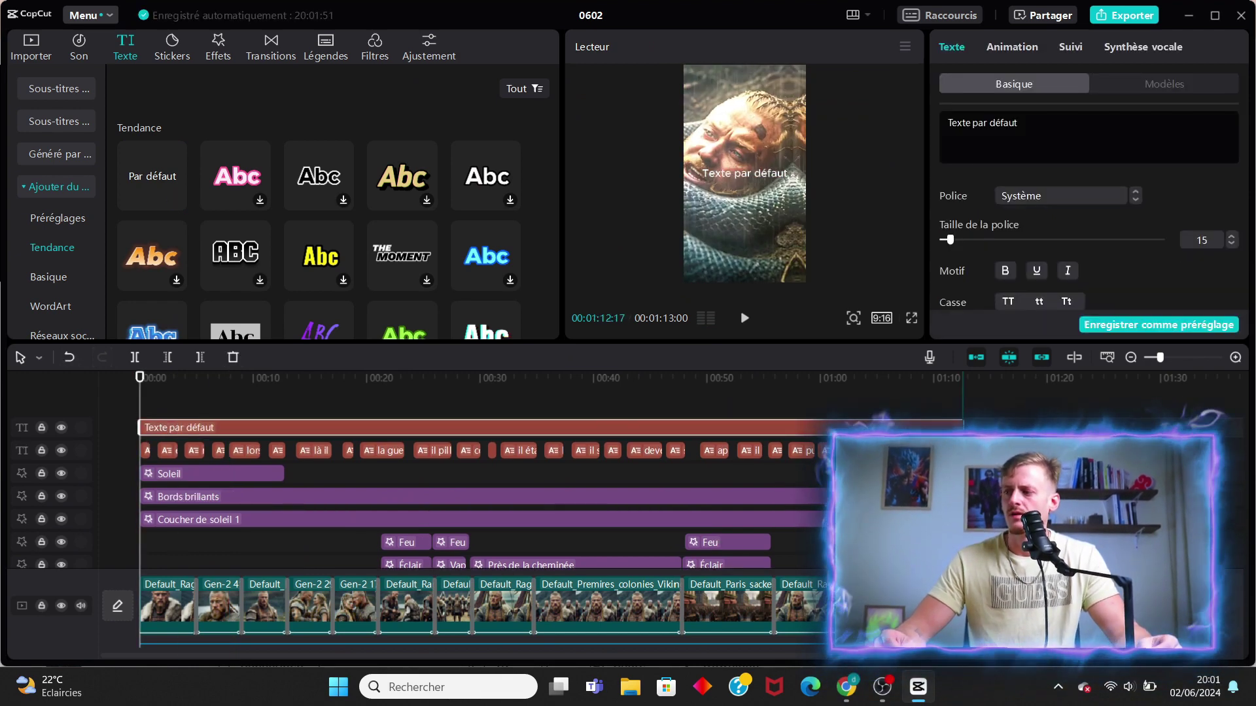
pyautogui.write('VikingWar')
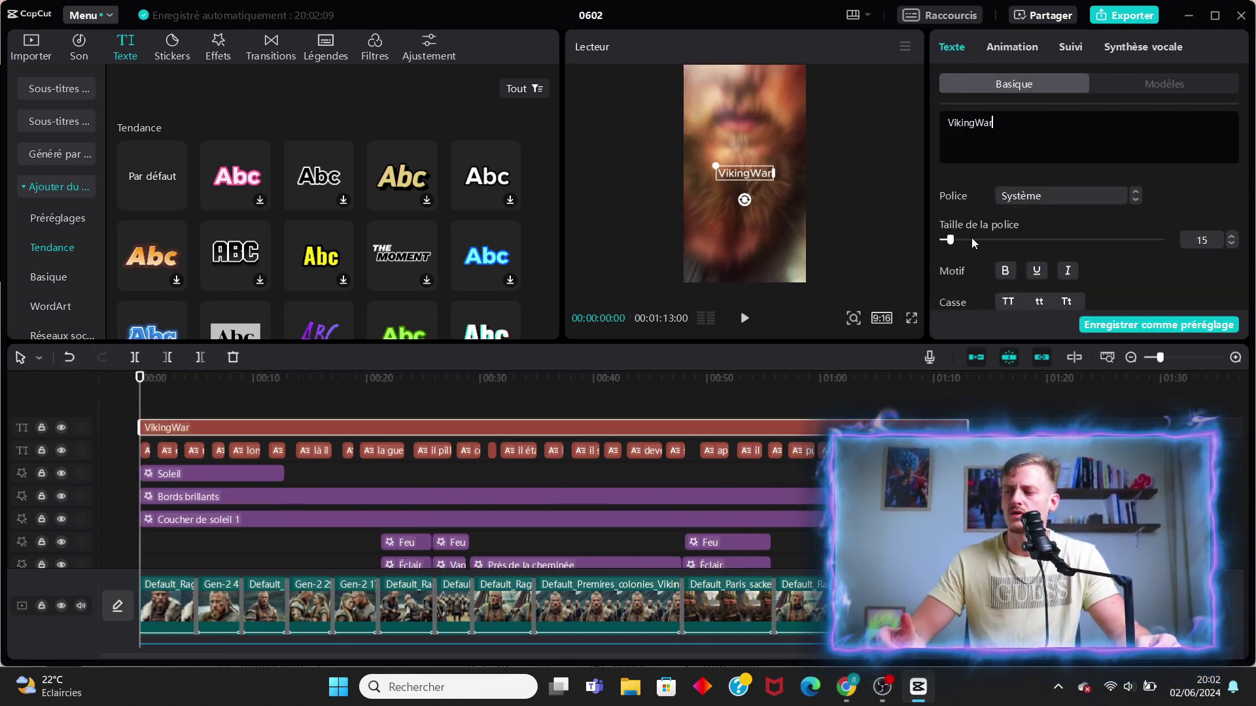
# Style the VikingWar text in bold Impact at size 17 with reduced opacity, placed in the upper-left corner of the frame
pyautogui.scroll(-1, 972, 244)
pyautogui.click(964, 182)
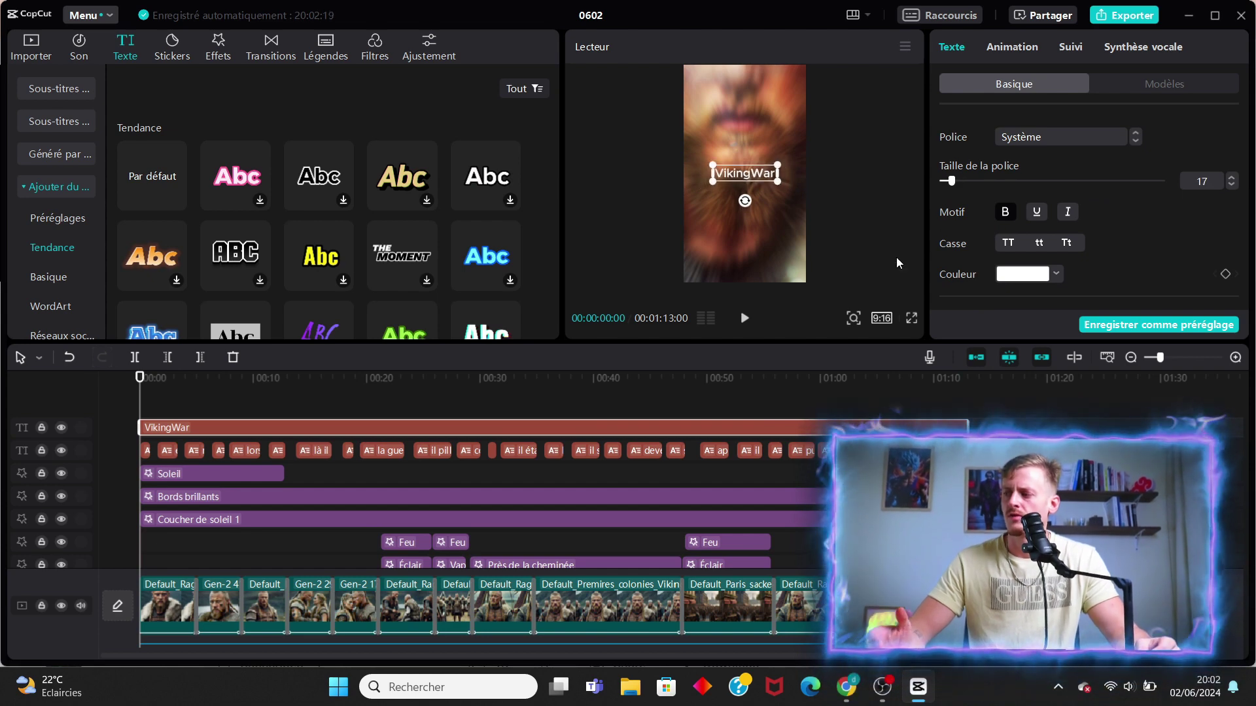
pyautogui.scroll(-5, 1047, 196)
pyautogui.moveTo(1134, 180); pyautogui.dragTo(1014, 182)
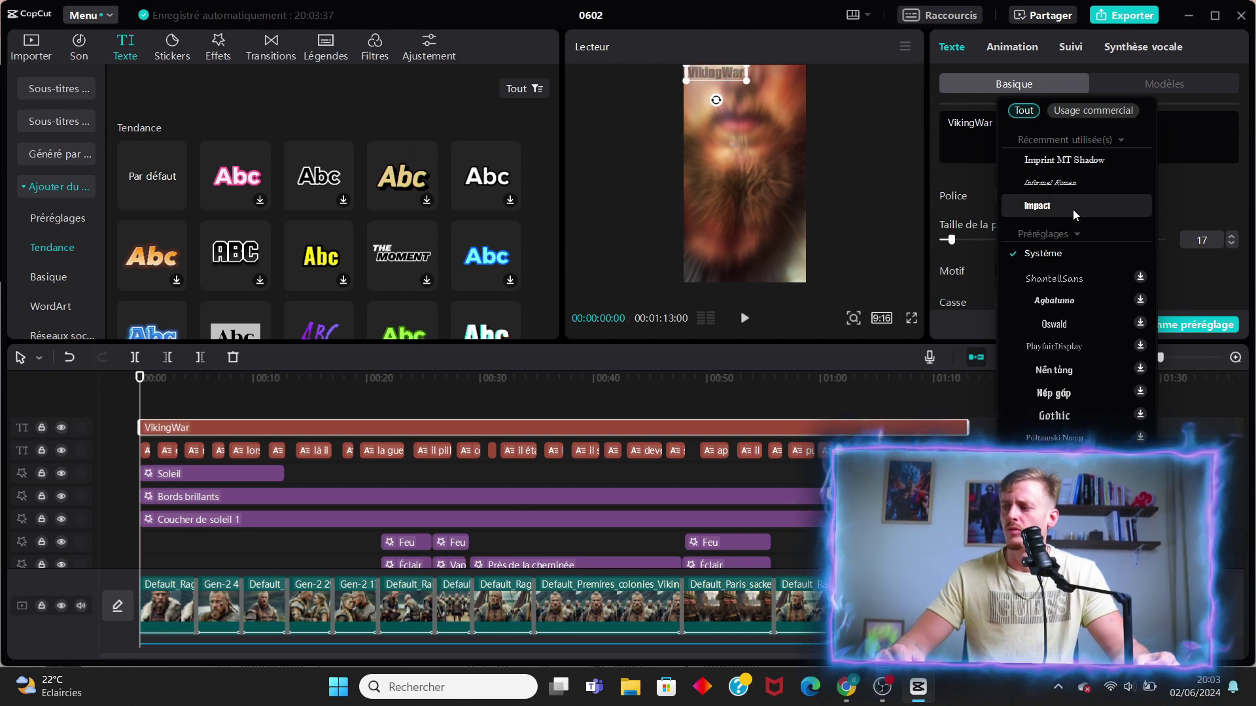
pyautogui.click(1072, 209)
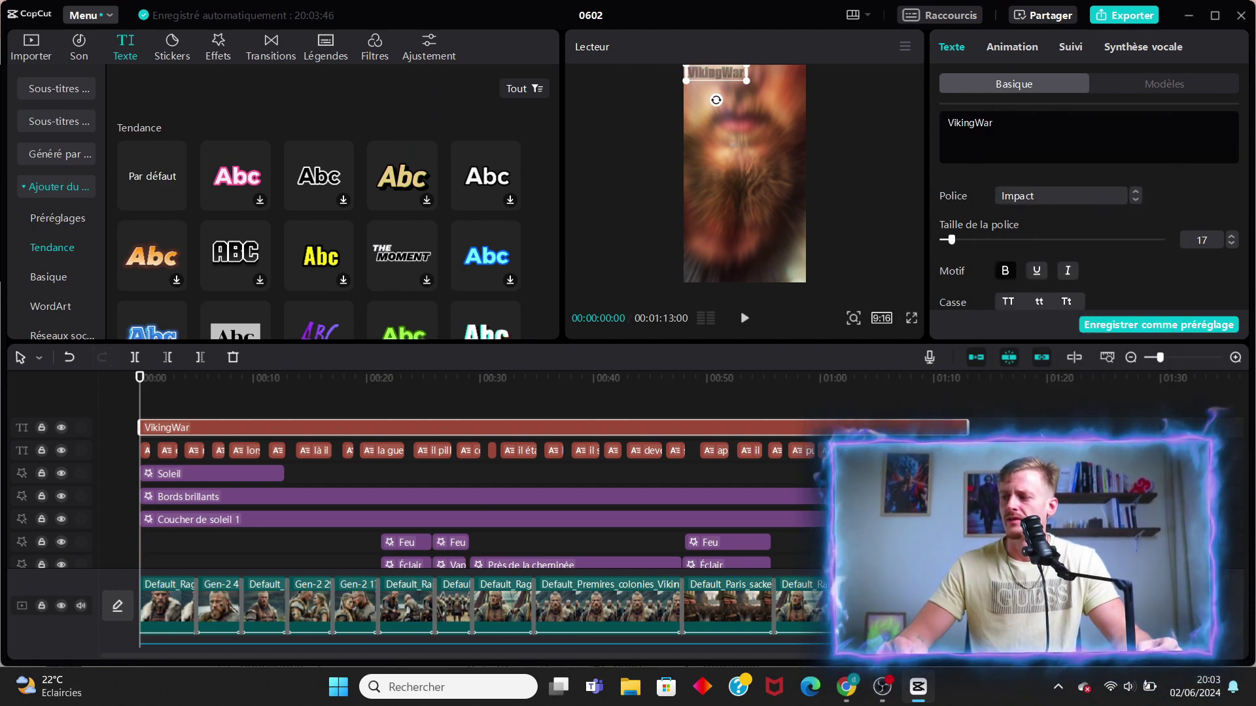
pyautogui.scroll(-5, 1047, 275)
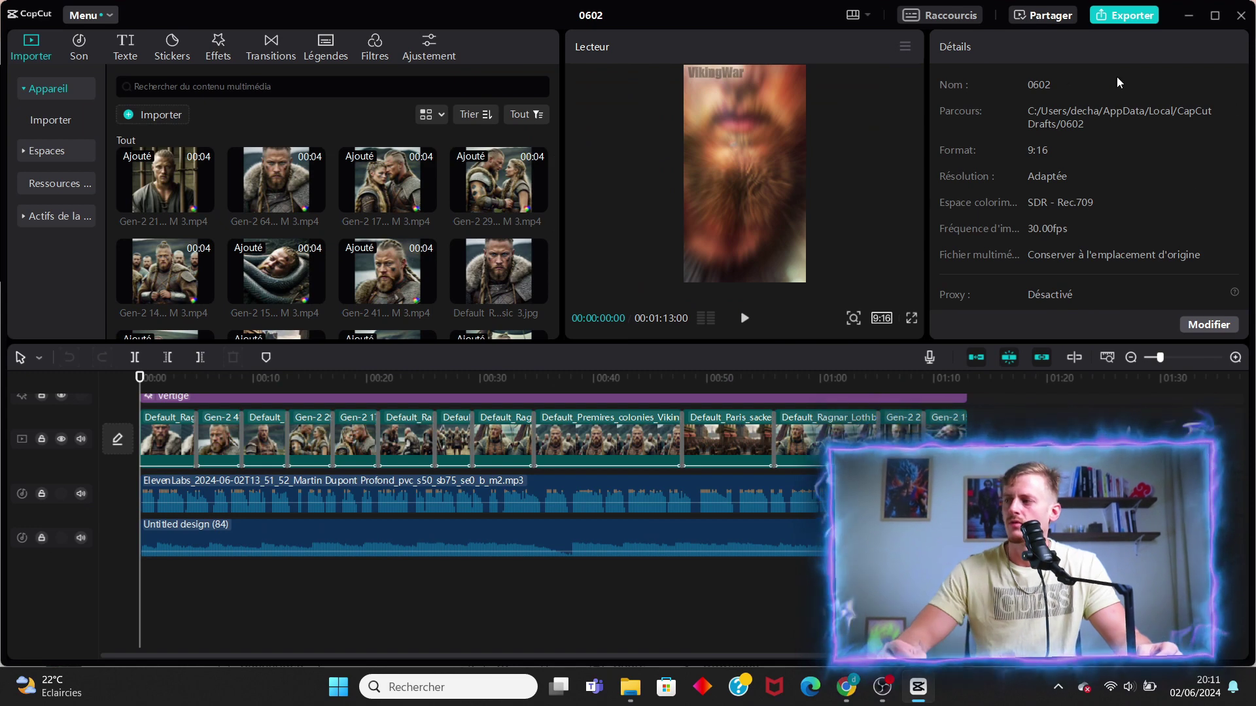
# Export the finished video under the name Viking shorts
pyautogui.click(1121, 17)
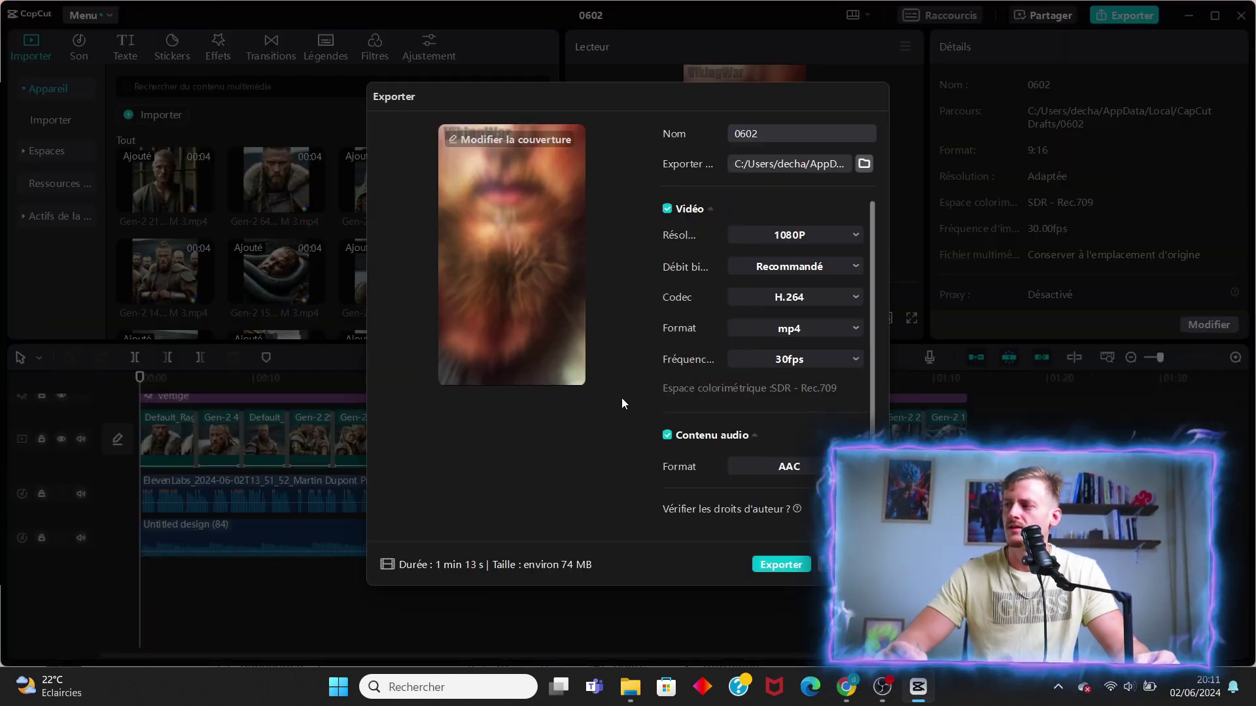
pyautogui.write('Viking shorts')
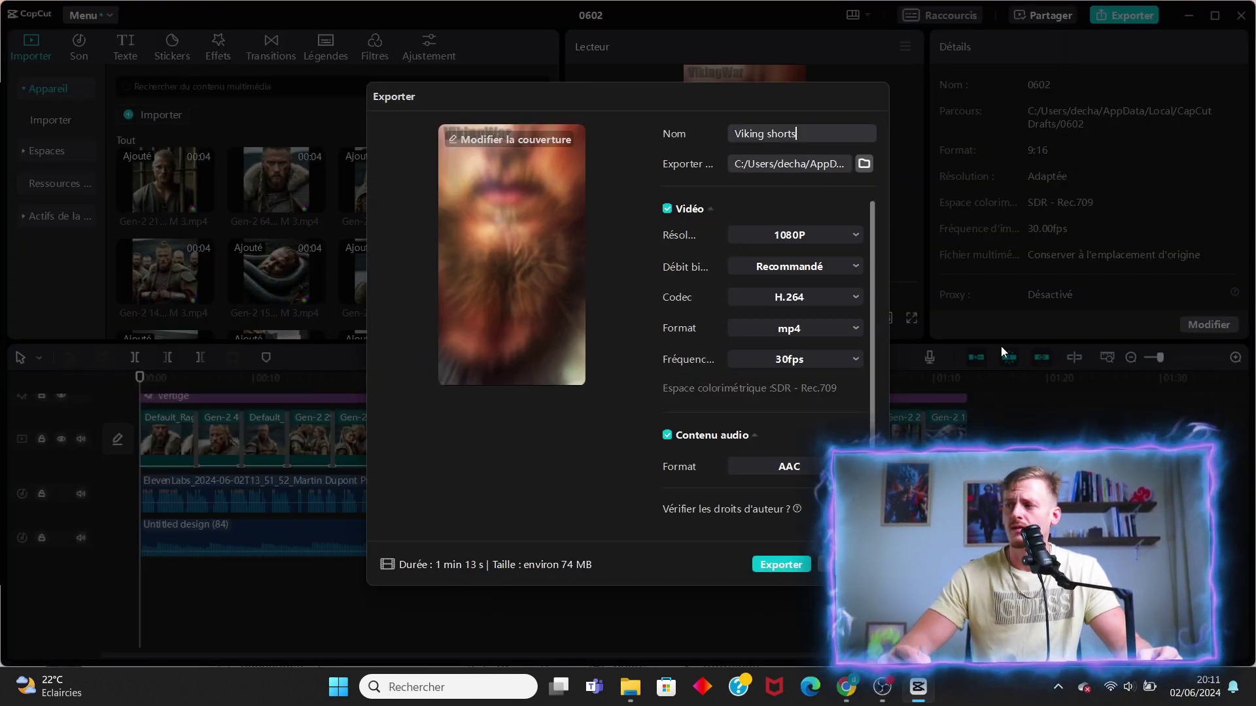
pyautogui.click(781, 565)
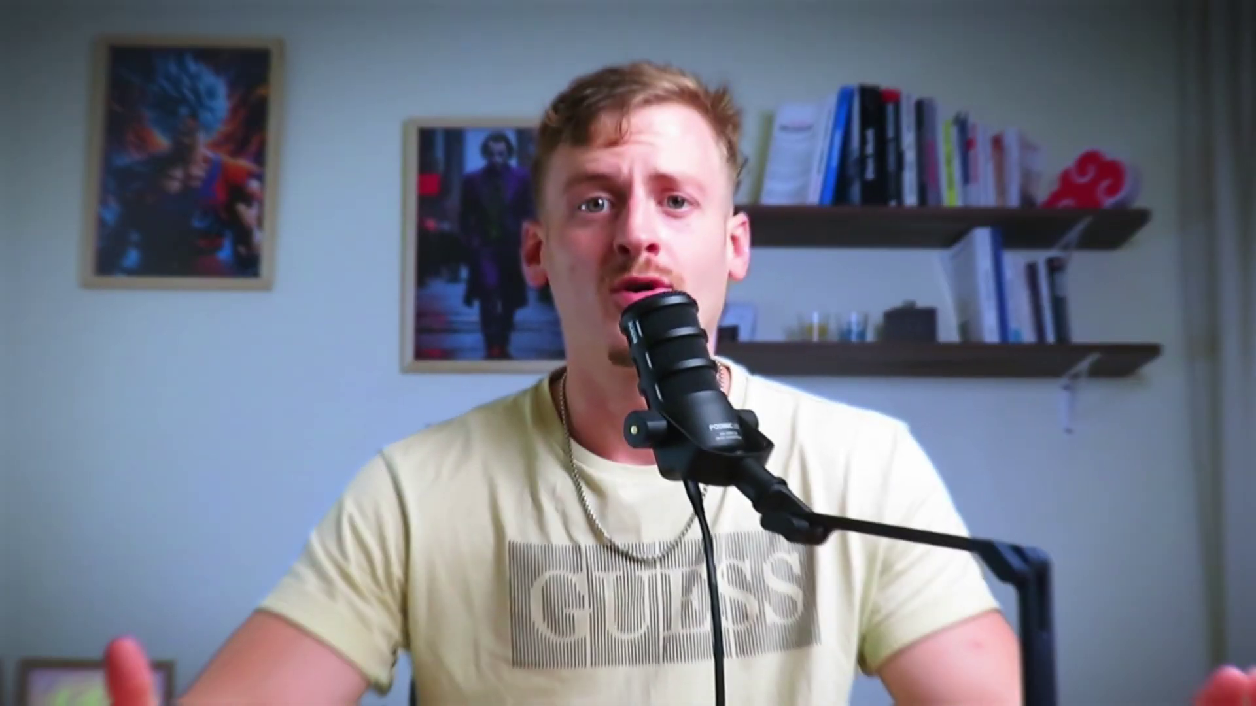